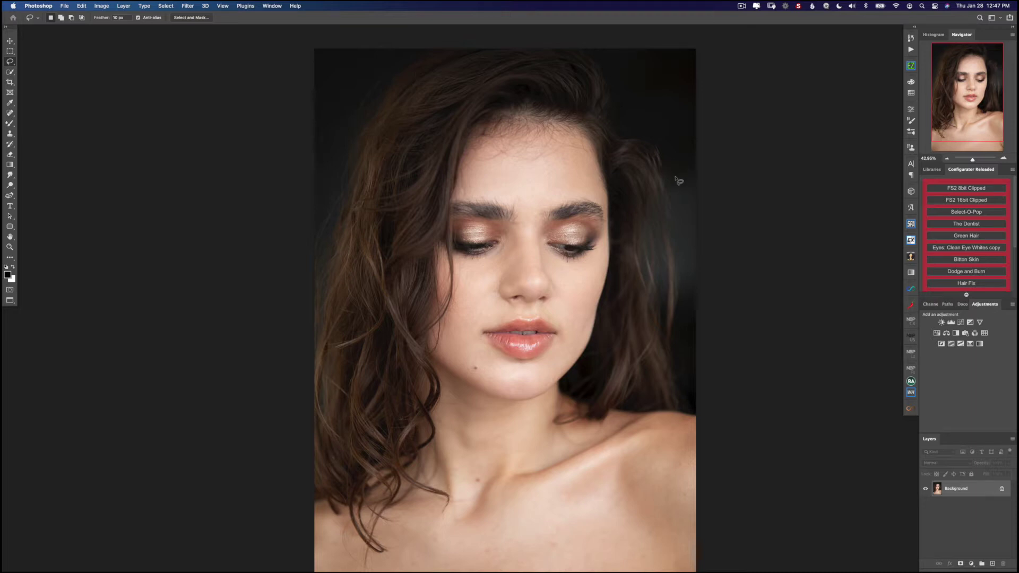
# Open Neural Filters on the portrait, enable Skin Smoothing and check which face is selected.
pyautogui.click(181, 6)
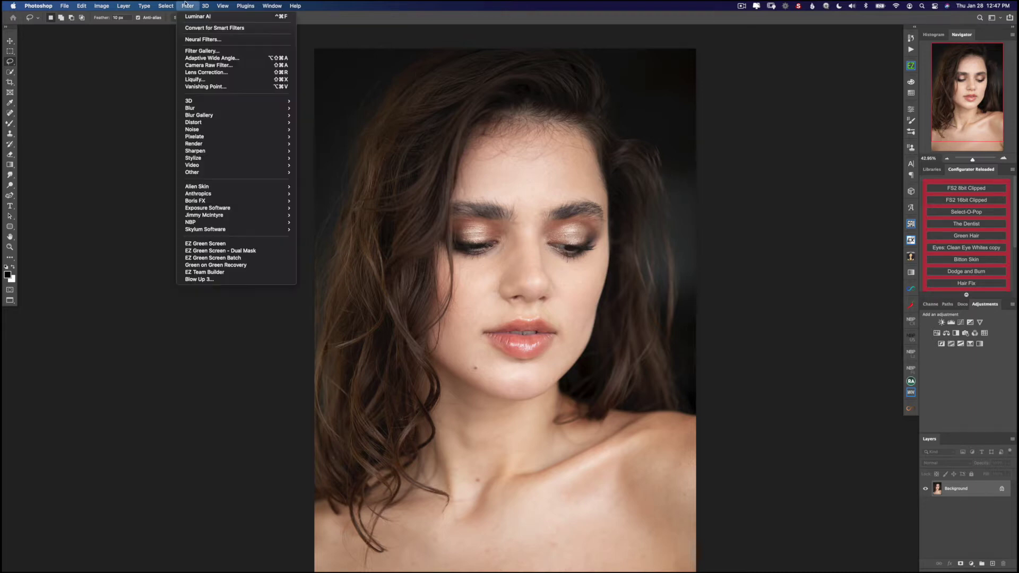
pyautogui.click(193, 39)
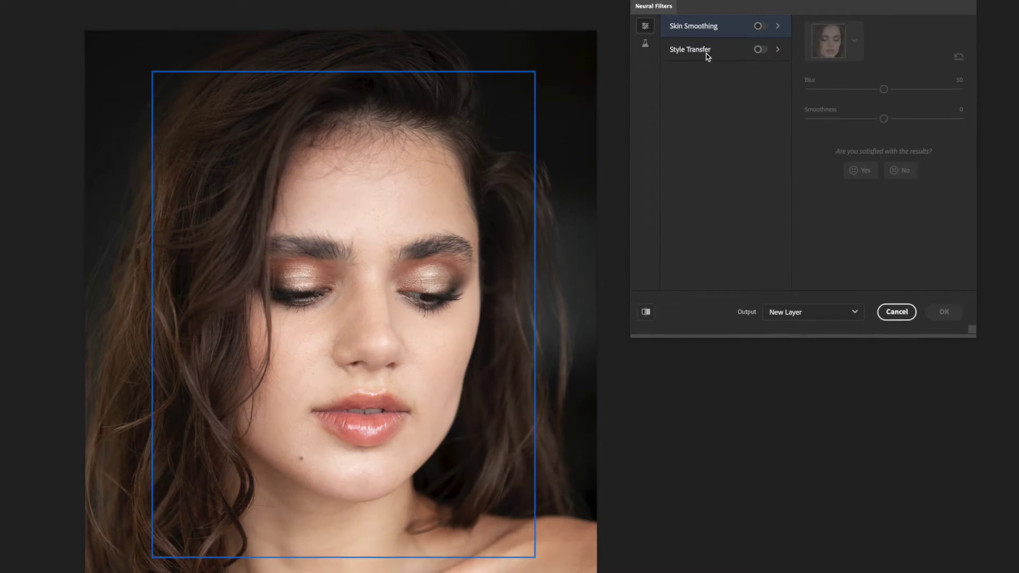
pyautogui.click(763, 26)
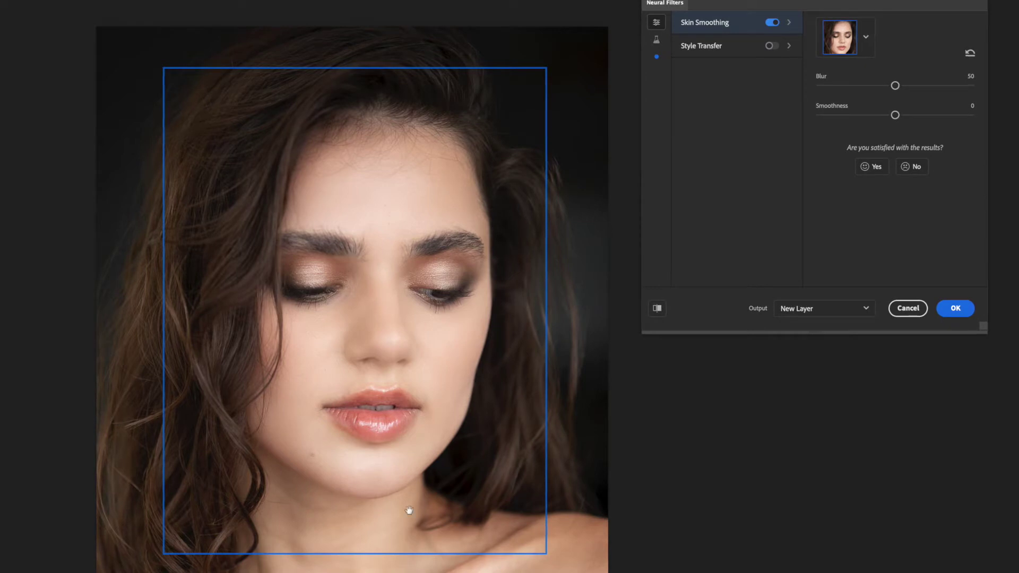
pyautogui.click(866, 36)
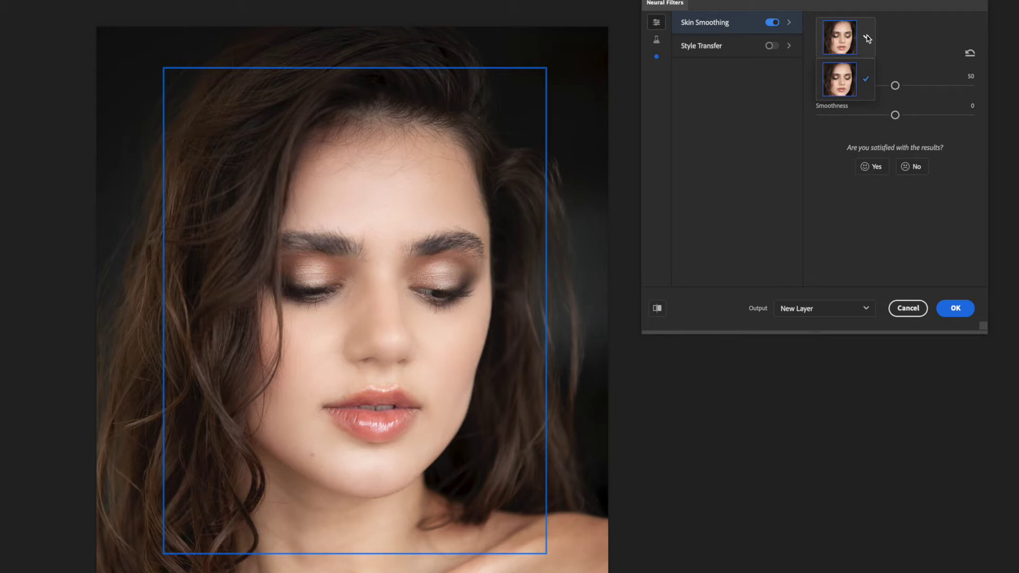
pyautogui.click(832, 155)
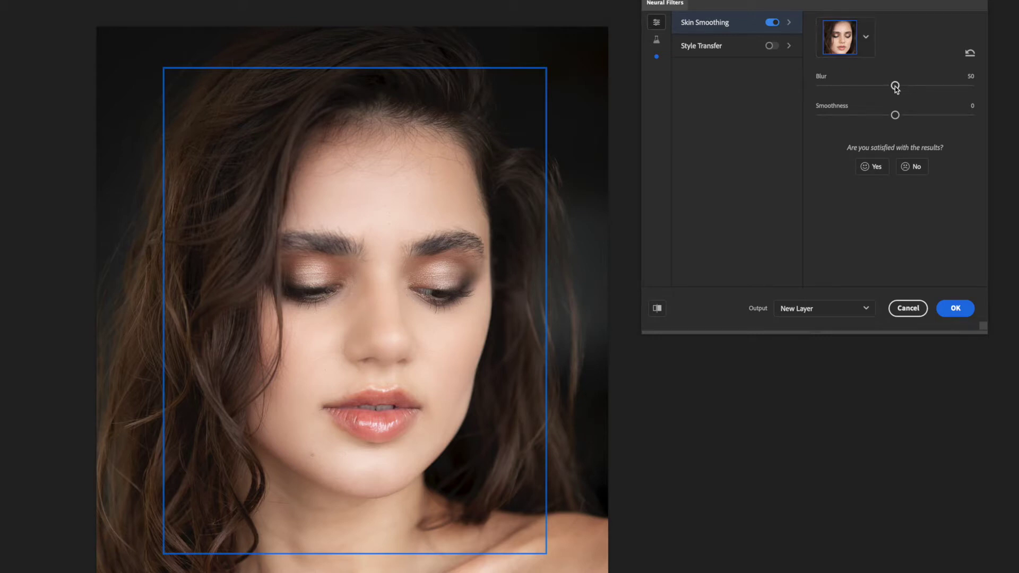
# Try different Skin Smoothing strengths, settling on Blur 12 and Smoothness 50.
pyautogui.moveTo(896, 89); pyautogui.dragTo(820, 88)
pyautogui.moveTo(899, 115); pyautogui.dragTo(939, 90)
pyautogui.moveTo(937, 86); pyautogui.dragTo(965, 114)
pyautogui.moveTo(964, 114)
pyautogui.mouseDown()
pyautogui.moveTo(896, 115)
pyautogui.moveTo(975, 117)
pyautogui.mouseUp()
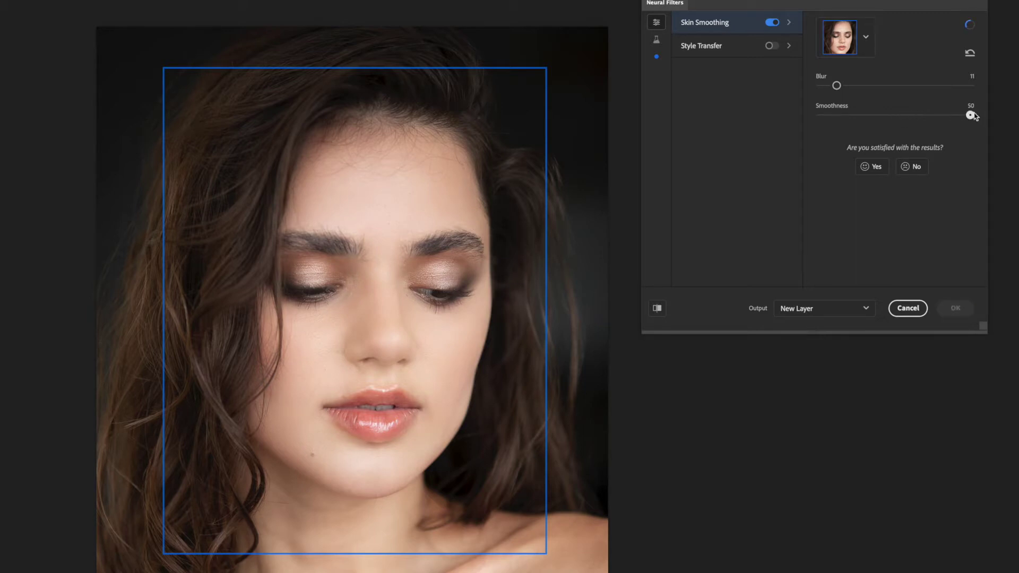
pyautogui.moveTo(837, 87); pyautogui.dragTo(973, 89)
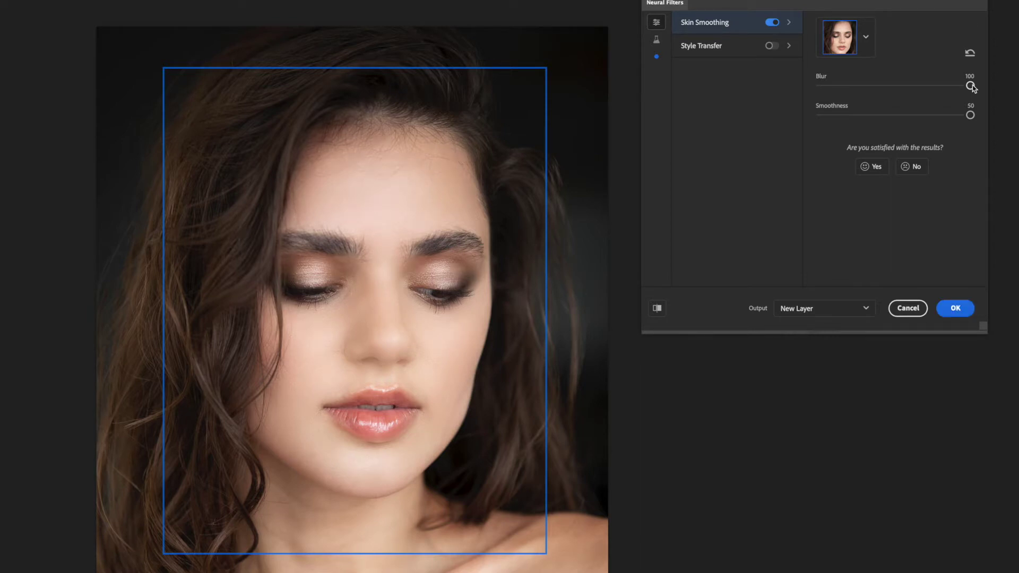
pyautogui.moveTo(973, 89); pyautogui.dragTo(837, 90)
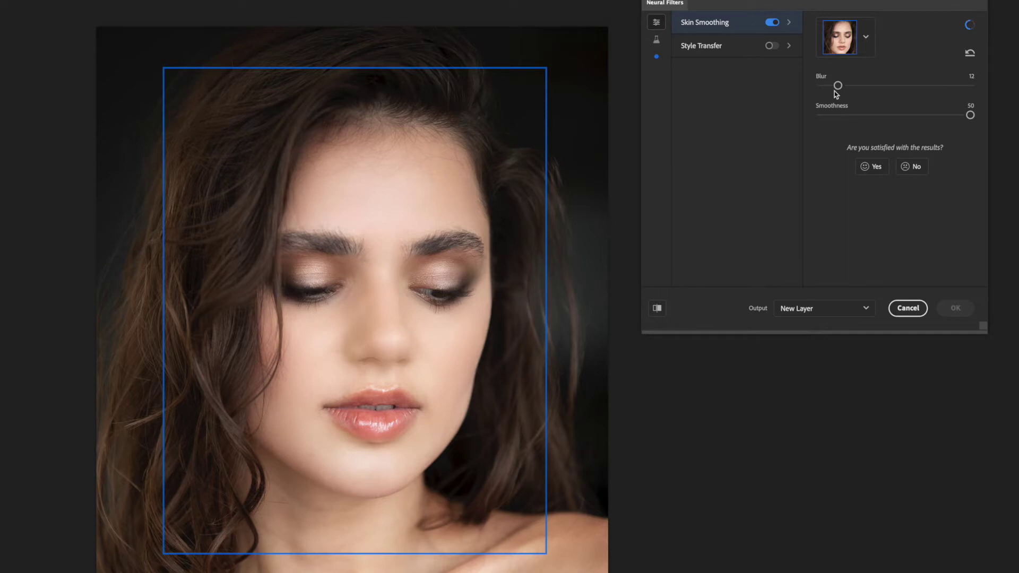
# Compare the original with the smoothed preview, then apply the filter with output to a new layer.
pyautogui.click(660, 312)
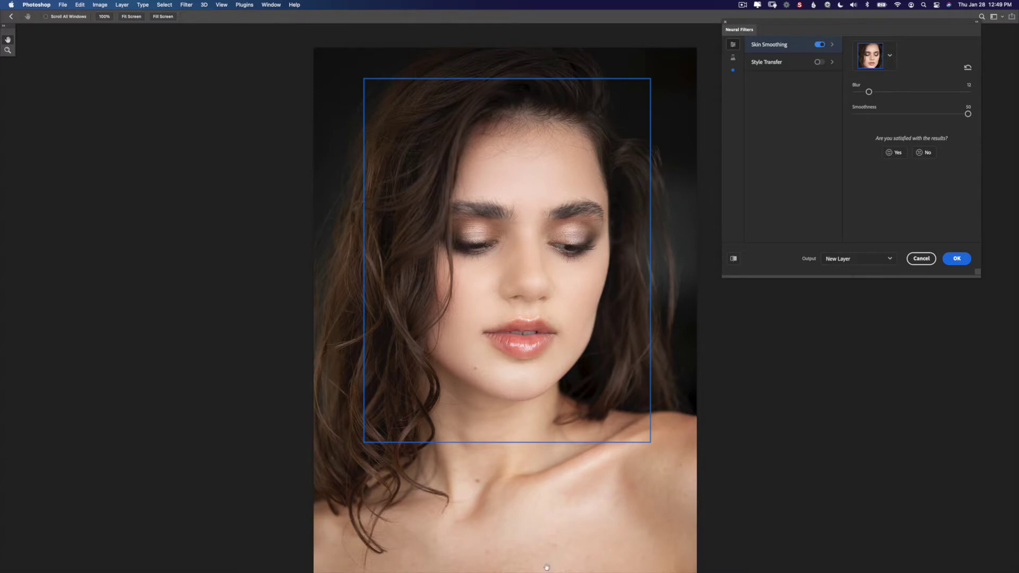
pyautogui.click(734, 259)
pyautogui.click(734, 259)
pyautogui.click(734, 259)
pyautogui.click(734, 259)
pyautogui.click(957, 259)
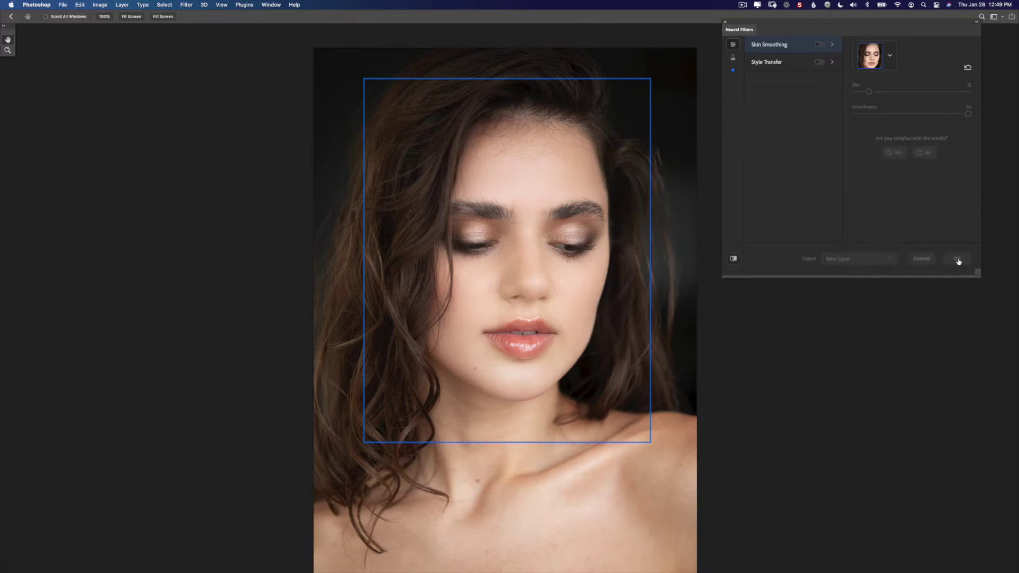
# Inspect the smoothing layer on its own, then compare the portrait with that layer hidden and shown.
pyautogui.click(928, 507)
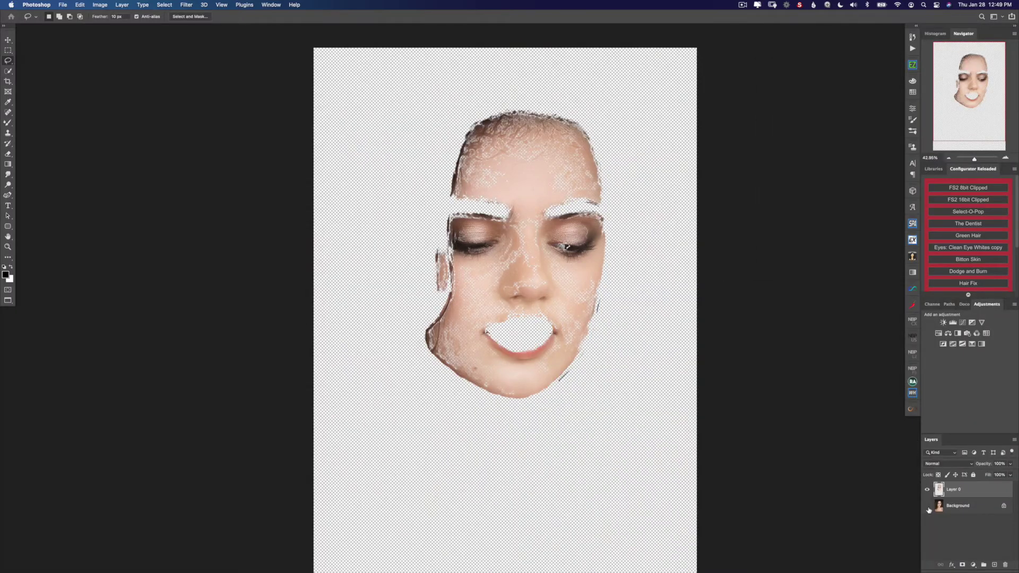
pyautogui.keyDown('alt'); pyautogui.click(927, 507); pyautogui.keyUp('alt')
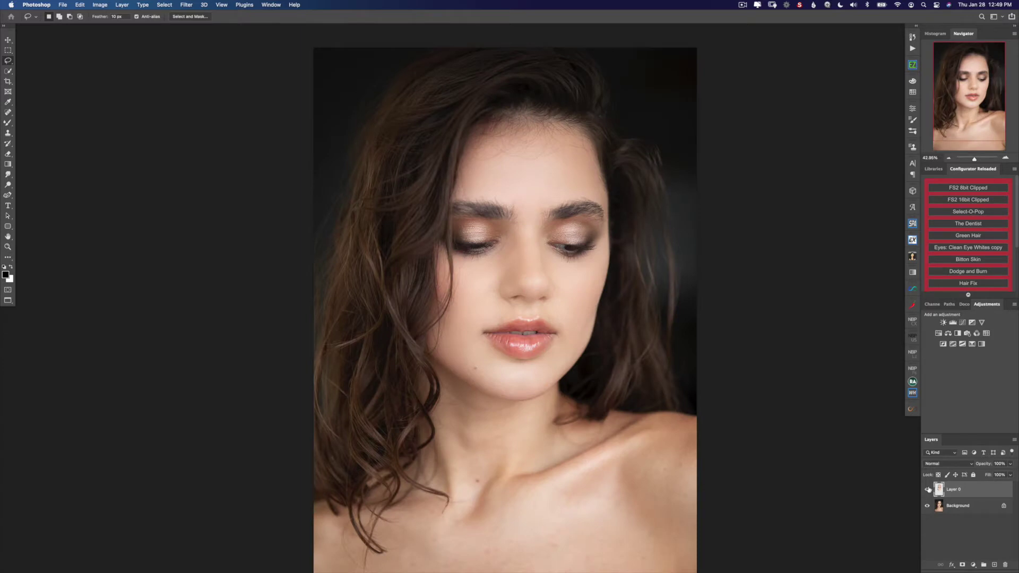
pyautogui.click(927, 489)
pyautogui.click(928, 489)
# Duplicate the Background layer and move the copy to the top of the layer stack.
pyautogui.moveTo(982, 509); pyautogui.dragTo(994, 565)
pyautogui.moveTo(970, 509); pyautogui.dragTo(970, 489)
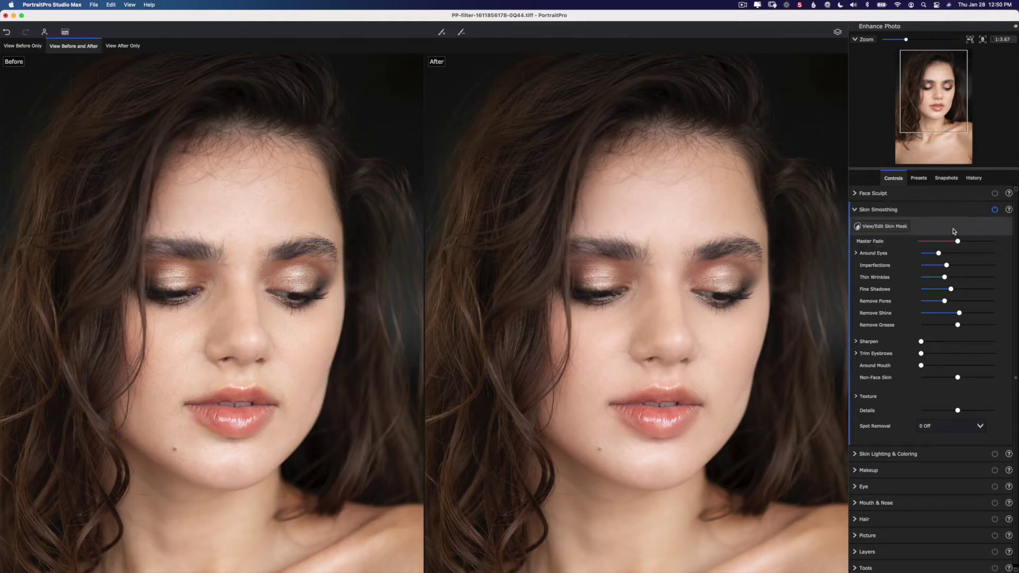
# In PortraitPro, test Master Fade from zero to a high setting, then adjust Around Eyes and Imperfections and set Thin Wrinkles to 67.
pyautogui.moveTo(957, 241); pyautogui.dragTo(901, 244)
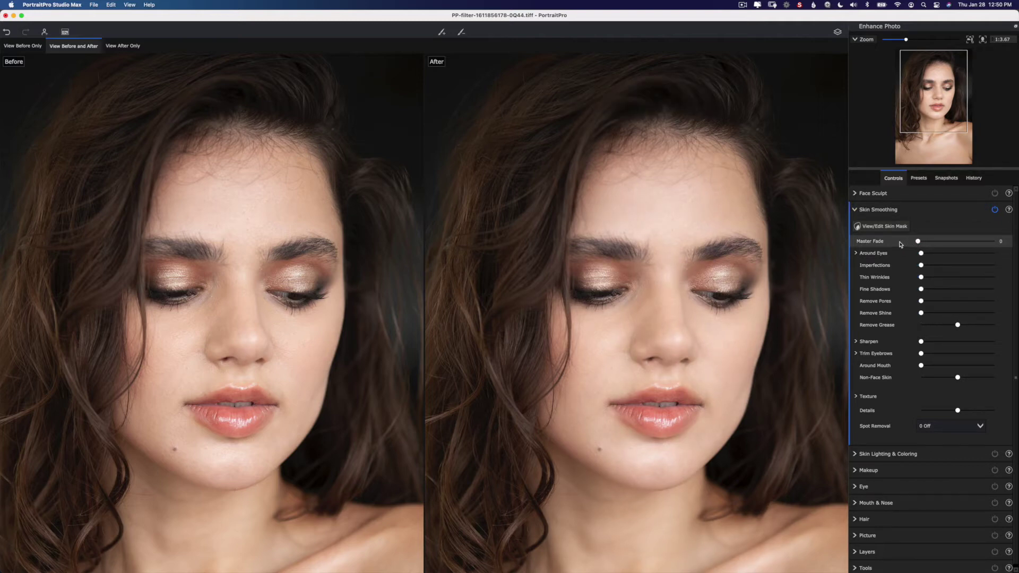
pyautogui.moveTo(919, 243); pyautogui.dragTo(985, 245)
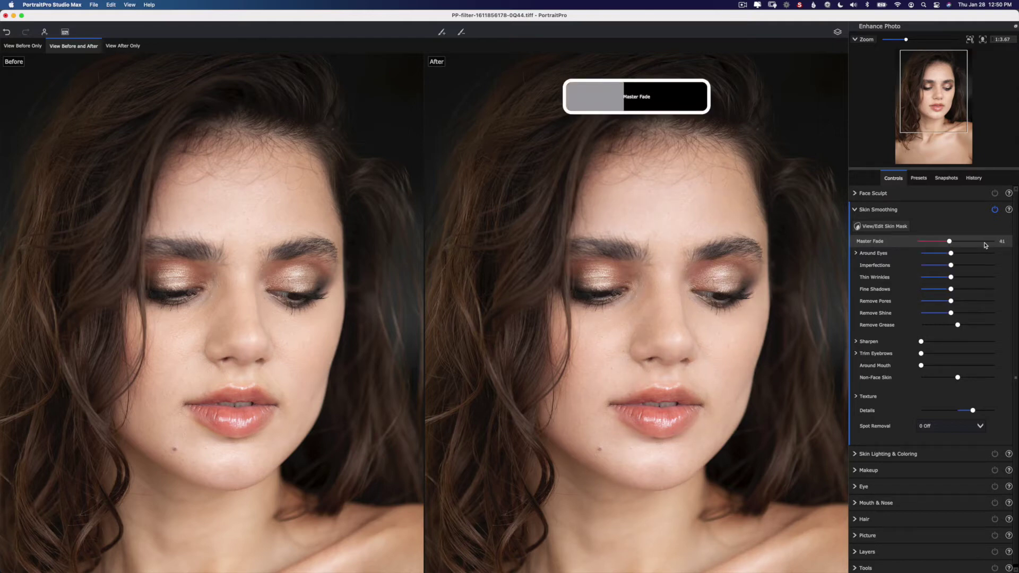
pyautogui.moveTo(984, 245); pyautogui.dragTo(985, 253)
pyautogui.moveTo(984, 255); pyautogui.dragTo(975, 280)
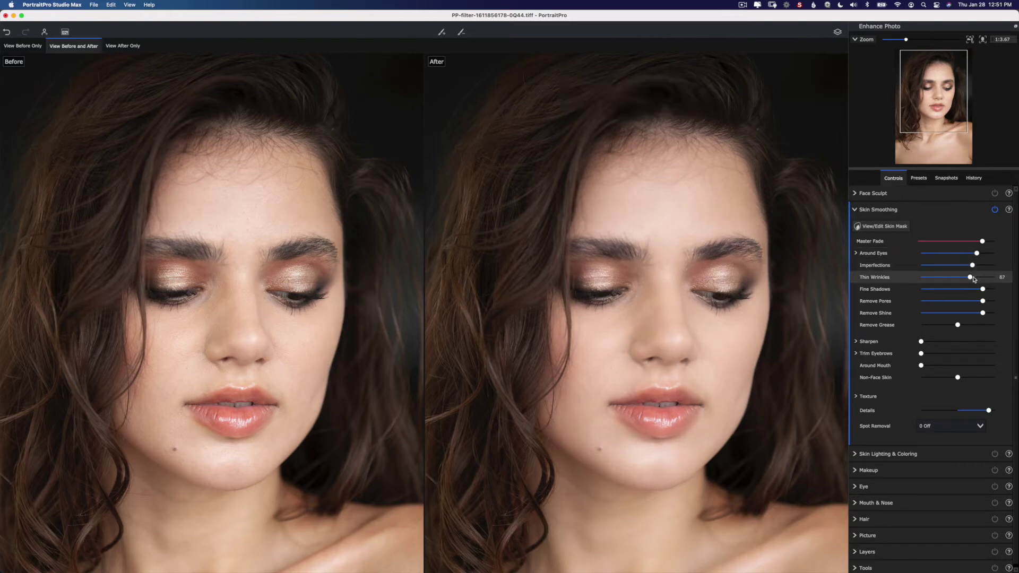
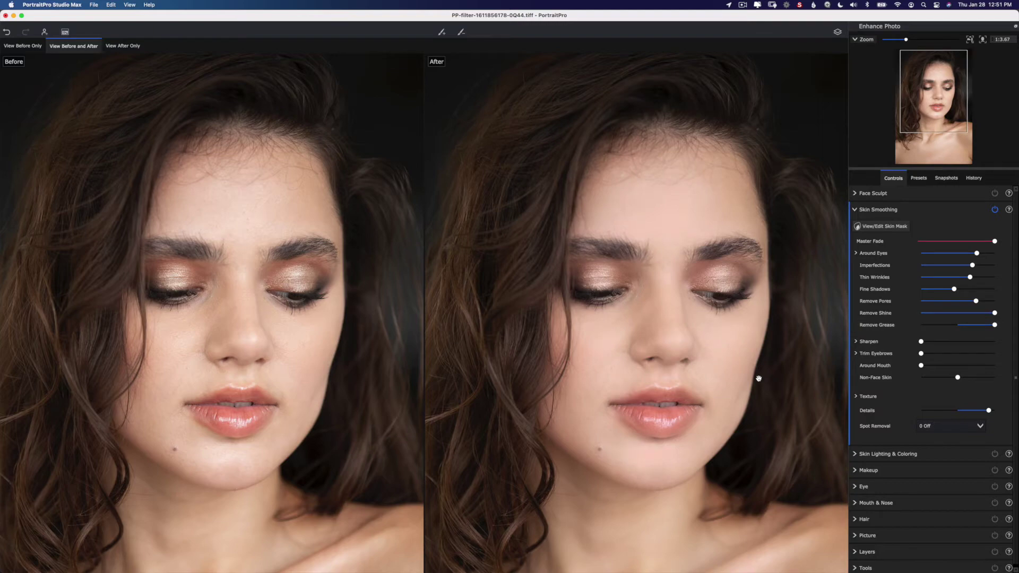
# Check the neck and chest skin, set Remove Grease to 0 and keep Remove Shine at maximum.
pyautogui.moveTo(758, 372); pyautogui.dragTo(734, 207)
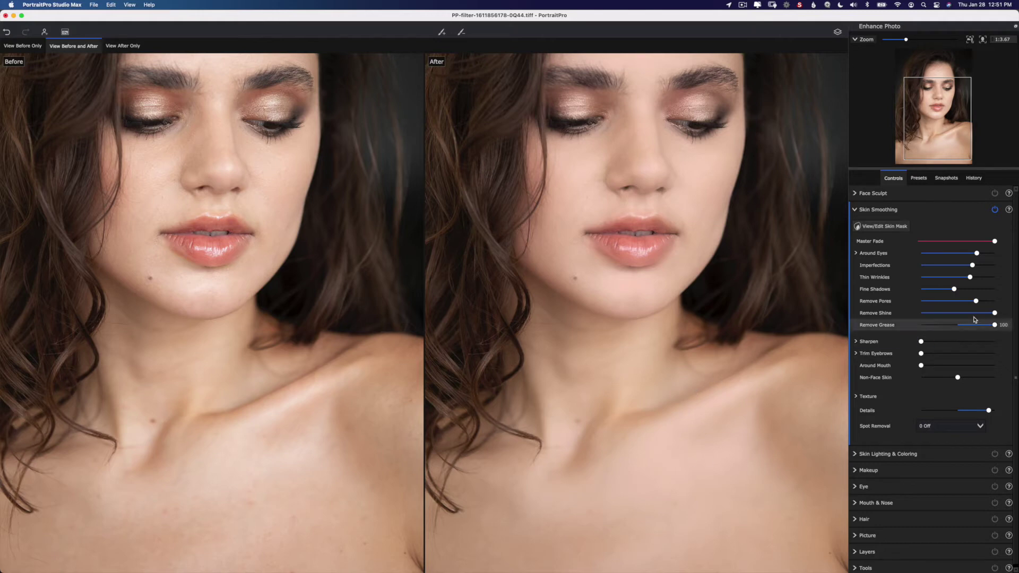
pyautogui.moveTo(995, 326)
pyautogui.moveTo(995, 326); pyautogui.dragTo(960, 327)
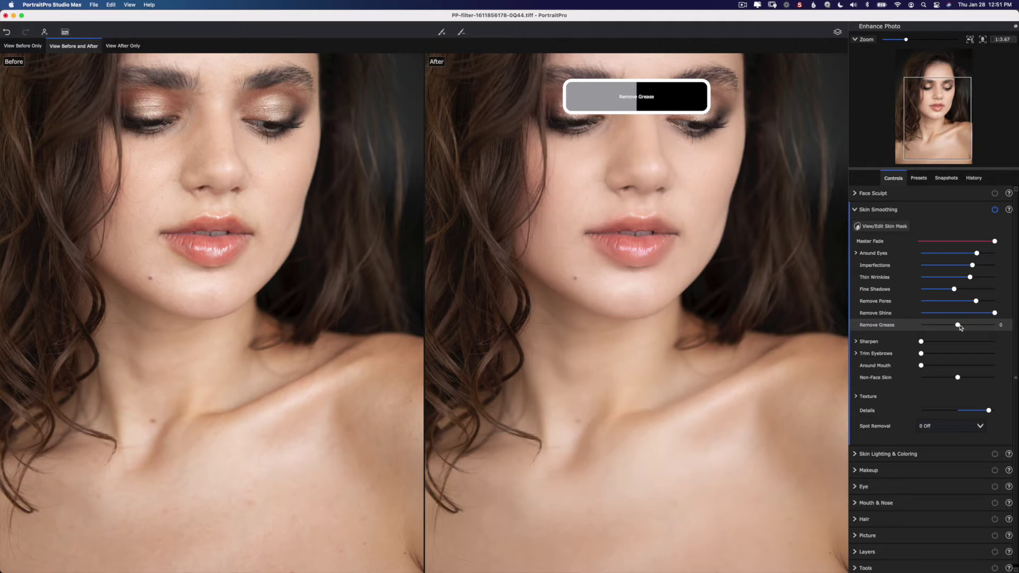
pyautogui.click(998, 313)
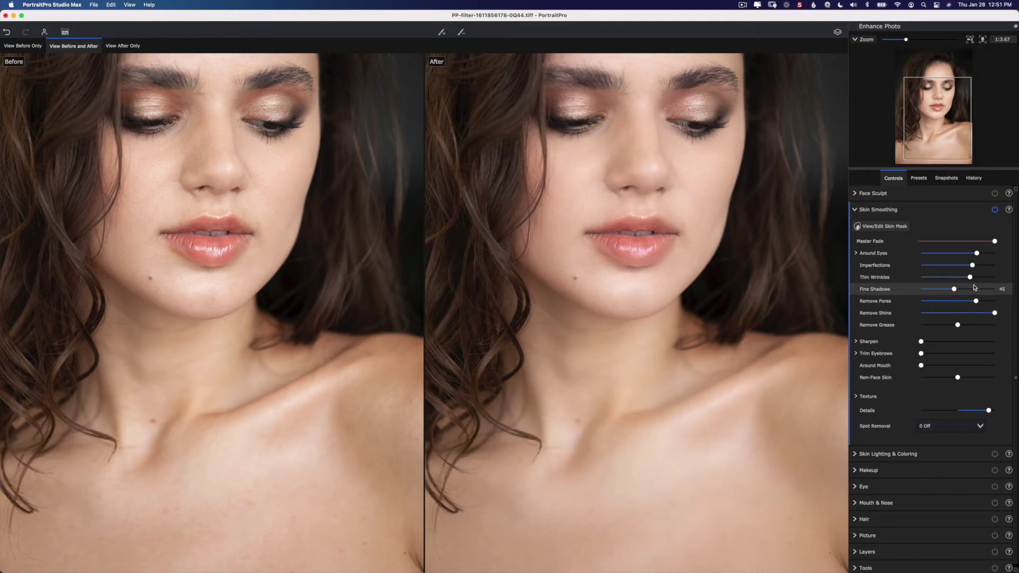
# Compare the face, neck and chest before and after the skin smoothing.
pyautogui.click(839, 33)
pyautogui.click(839, 33)
pyautogui.click(839, 33)
pyautogui.click(839, 33)
# Move the lower lip outline's middle control point slightly down to fit the lip edge.
pyautogui.moveTo(701, 168); pyautogui.dragTo(692, 294)
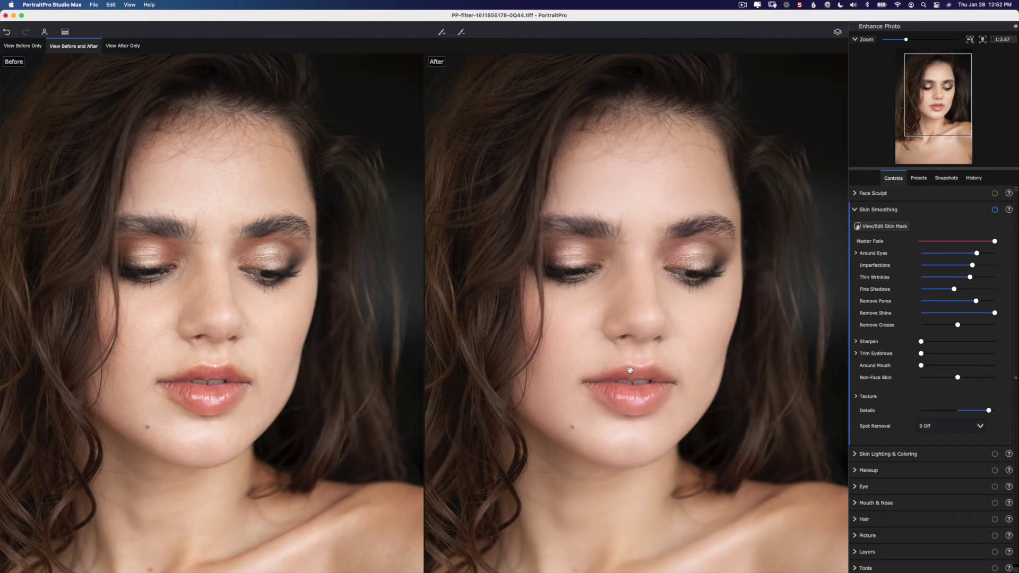
pyautogui.moveTo(248, 392)
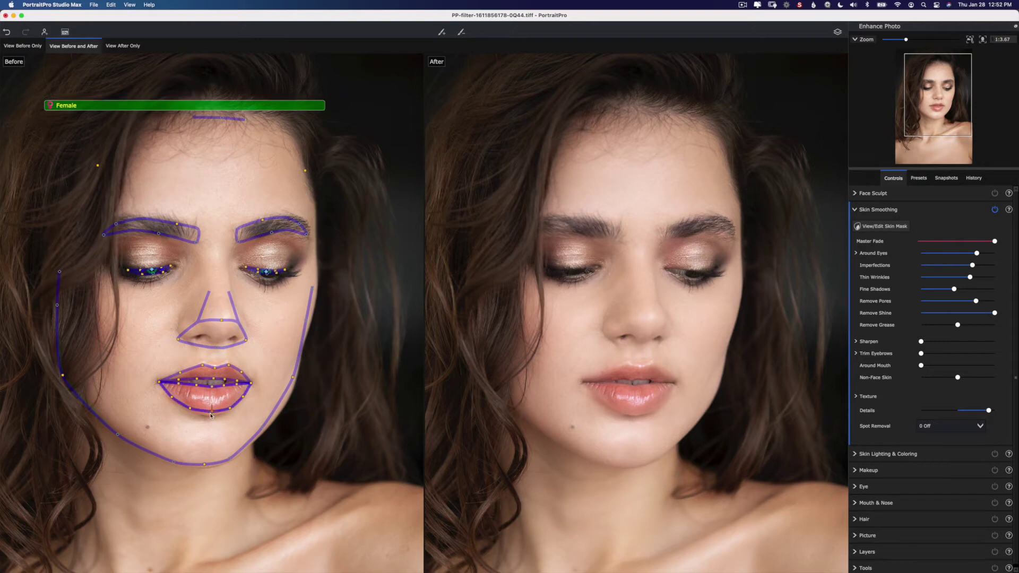
pyautogui.moveTo(211, 416); pyautogui.dragTo(209, 420)
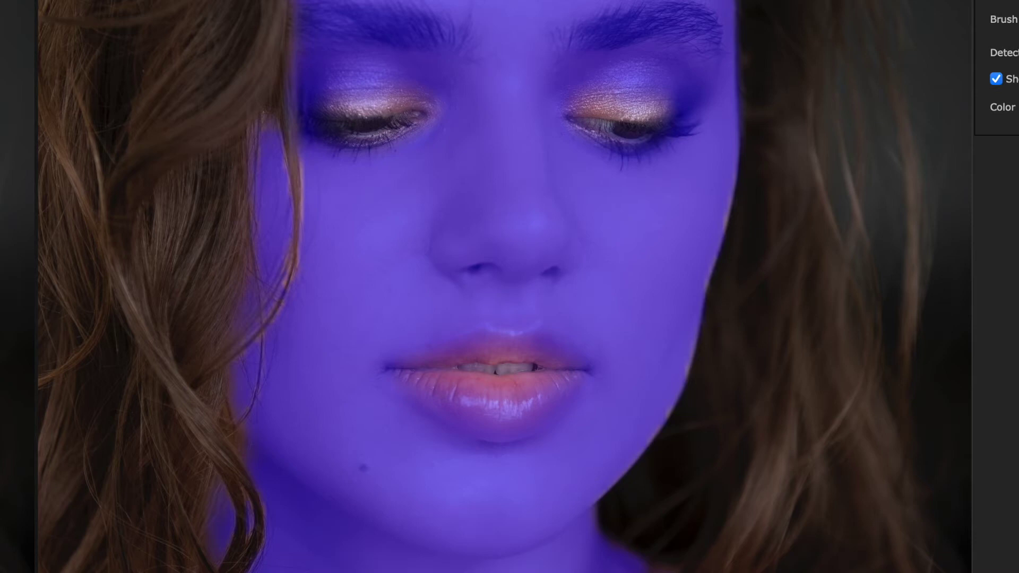
# Cut back the skin mask over the lips with the size 78 brush and accept the mask.
pyautogui.moveTo(512, 366)
pyautogui.mouseDown()
pyautogui.moveTo(455, 387)
pyautogui.moveTo(416, 432)
pyautogui.moveTo(451, 405)
pyautogui.moveTo(480, 409)
pyautogui.mouseUp()
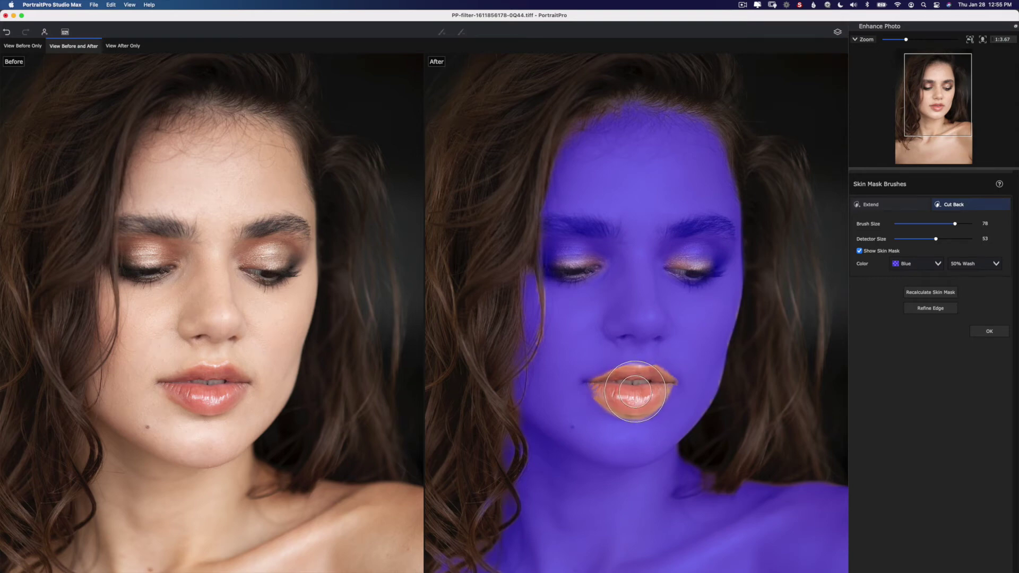
pyautogui.click(996, 333)
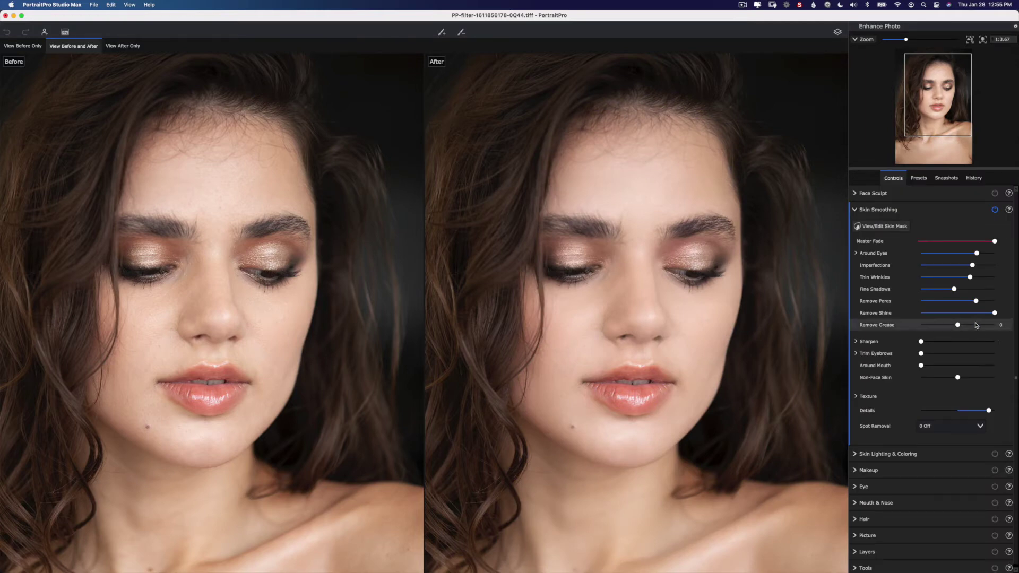
# Compare the portrait before and after smoothing with the edited skin mask.
pyautogui.moveTo(739, 350); pyautogui.dragTo(743, 315)
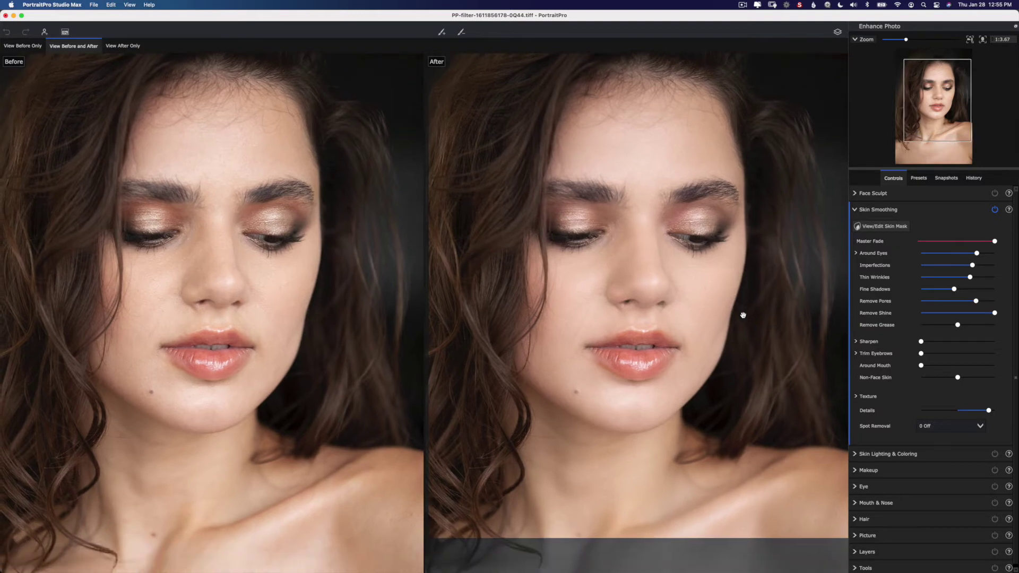
pyautogui.click(838, 31)
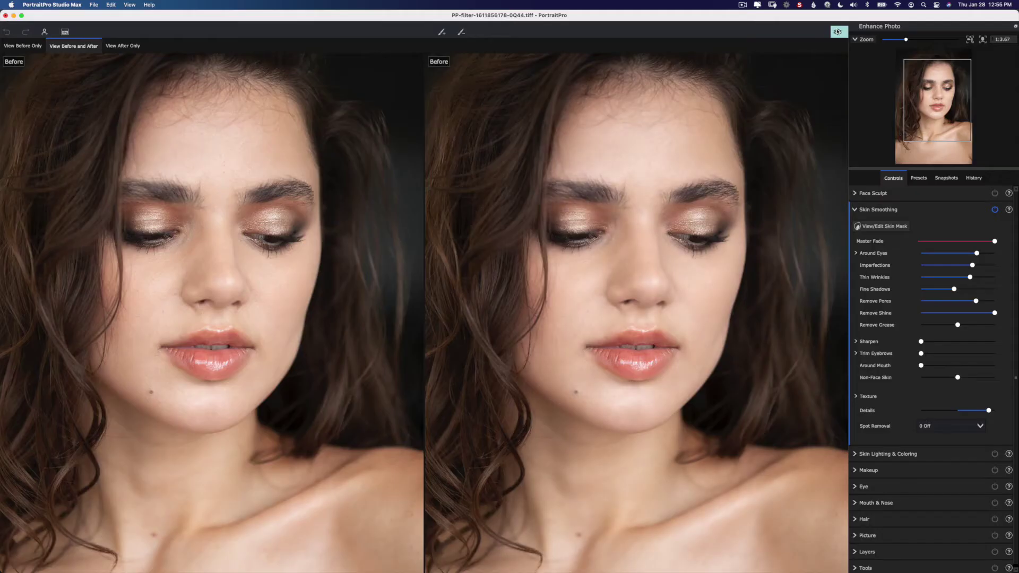
pyautogui.click(837, 31)
pyautogui.click(837, 31)
pyautogui.click(837, 31)
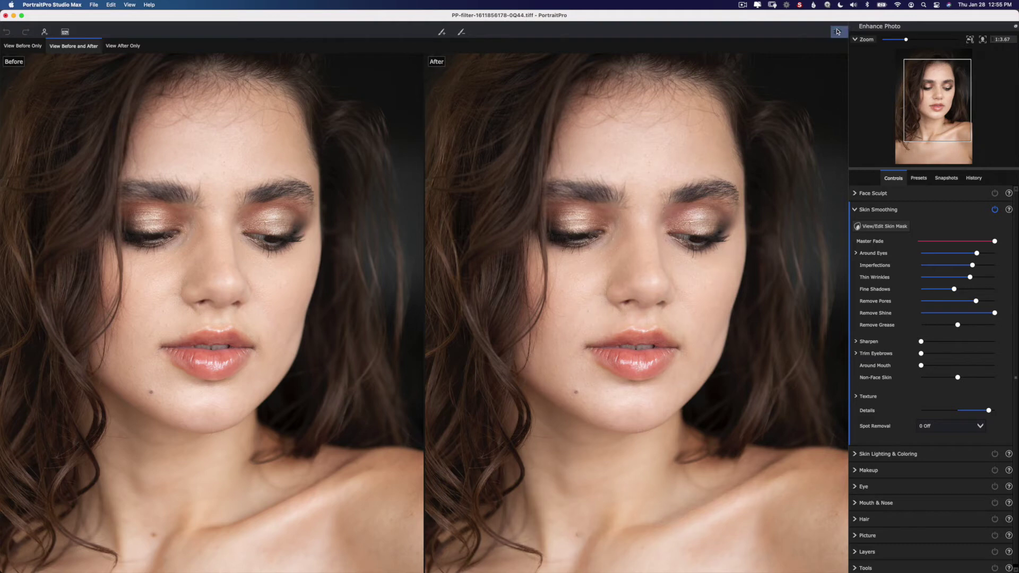
pyautogui.click(838, 31)
pyautogui.click(837, 31)
pyautogui.click(837, 32)
pyautogui.click(837, 32)
# Return the retouch to Photoshop and place another duplicate of the Background layer at the top of the layer stack.
pyautogui.click(65, 33)
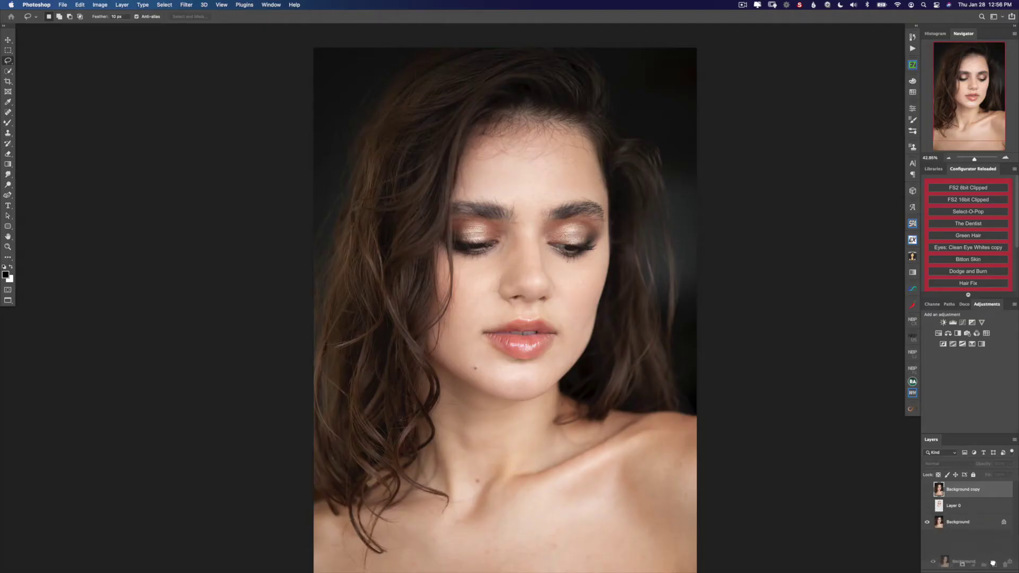
pyautogui.moveTo(993, 563); pyautogui.dragTo(994, 564)
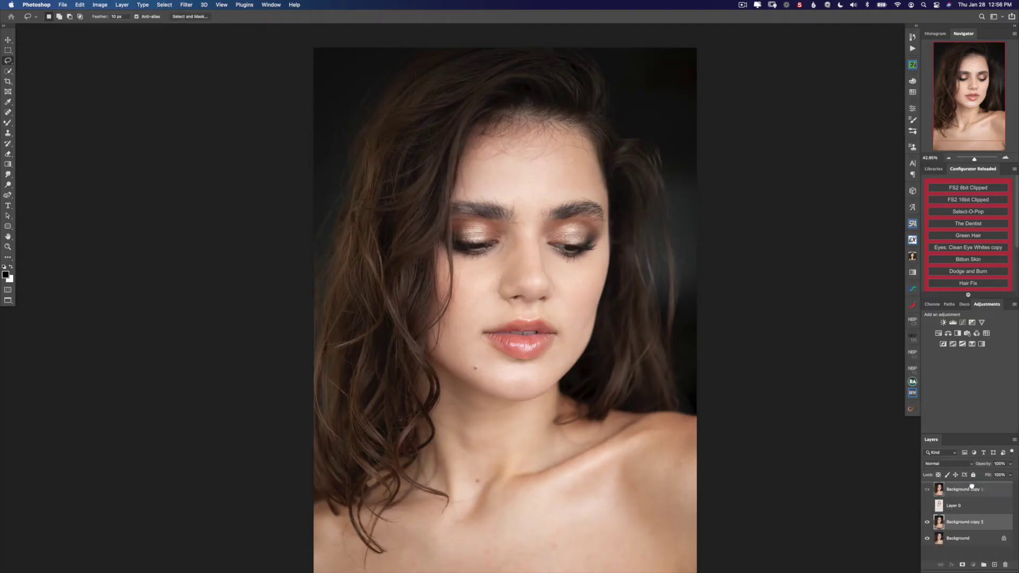
pyautogui.moveTo(971, 486); pyautogui.dragTo(971, 487)
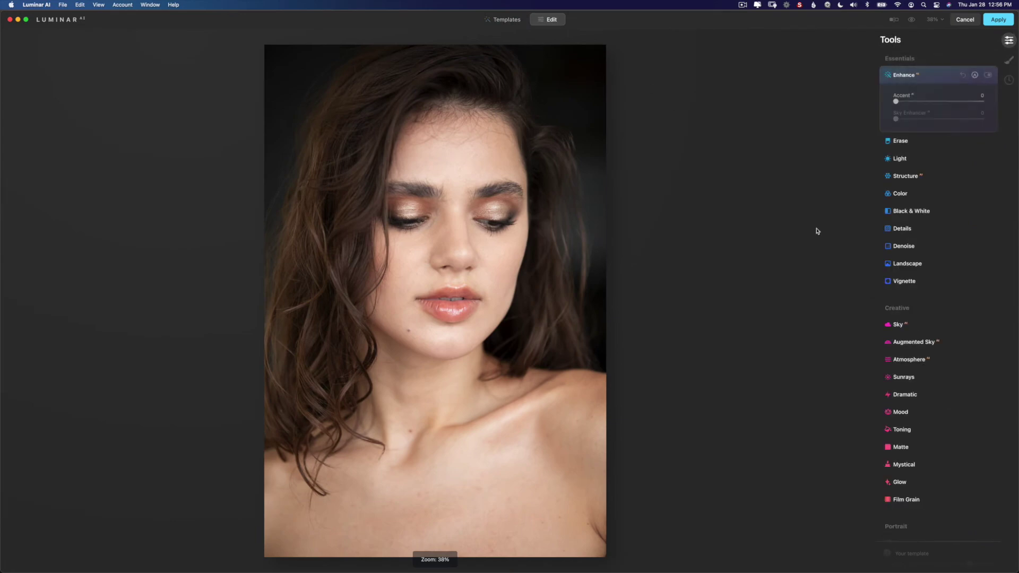
# In Luminar AI, set the Skin AI Amount to 95 and Shine Removal to 6, and enable Skin Defects Removal.
pyautogui.scroll(-3, 938, 364)
pyautogui.scroll(-2, 918, 372)
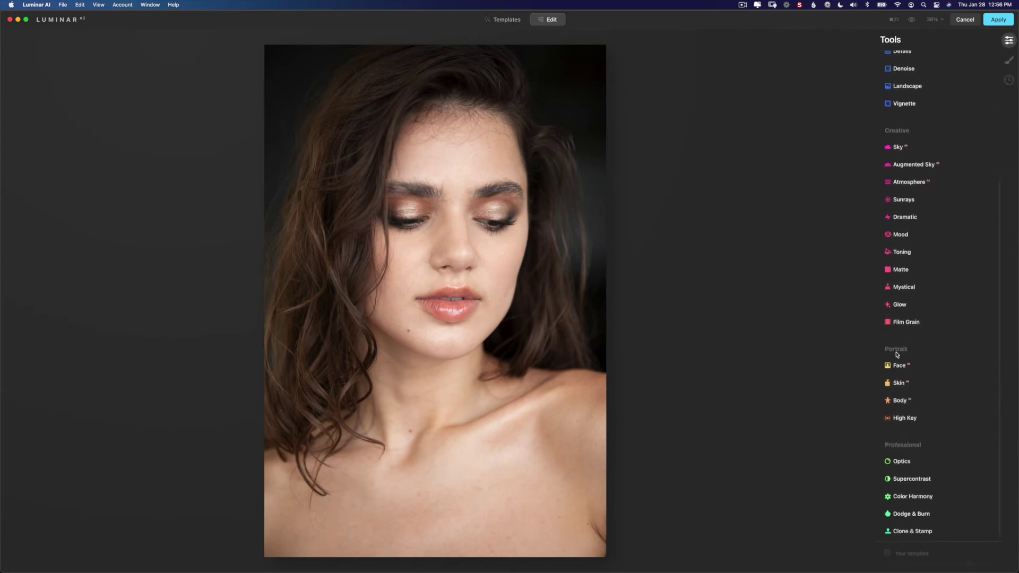
pyautogui.click(899, 386)
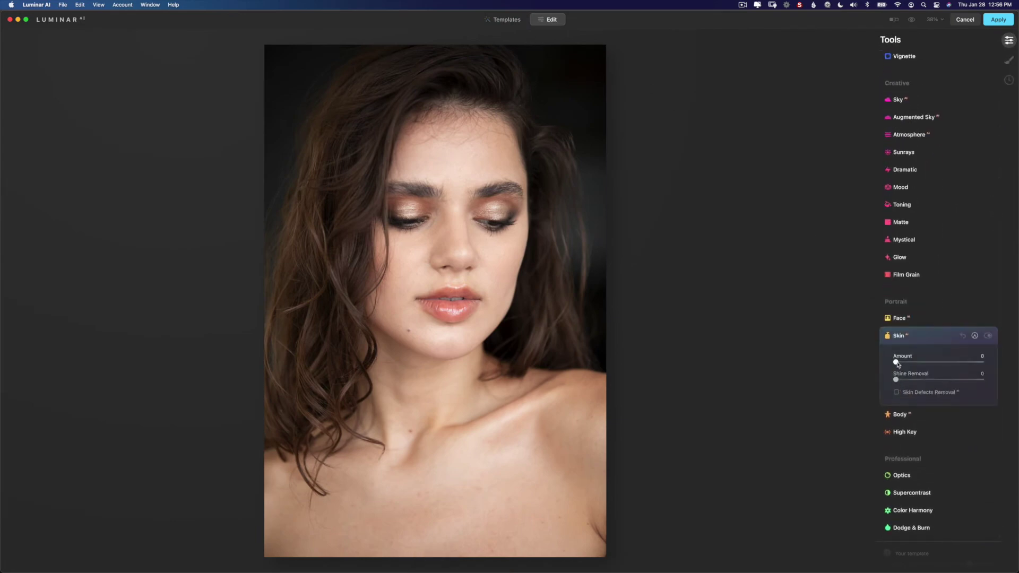
pyautogui.moveTo(896, 361); pyautogui.dragTo(976, 364)
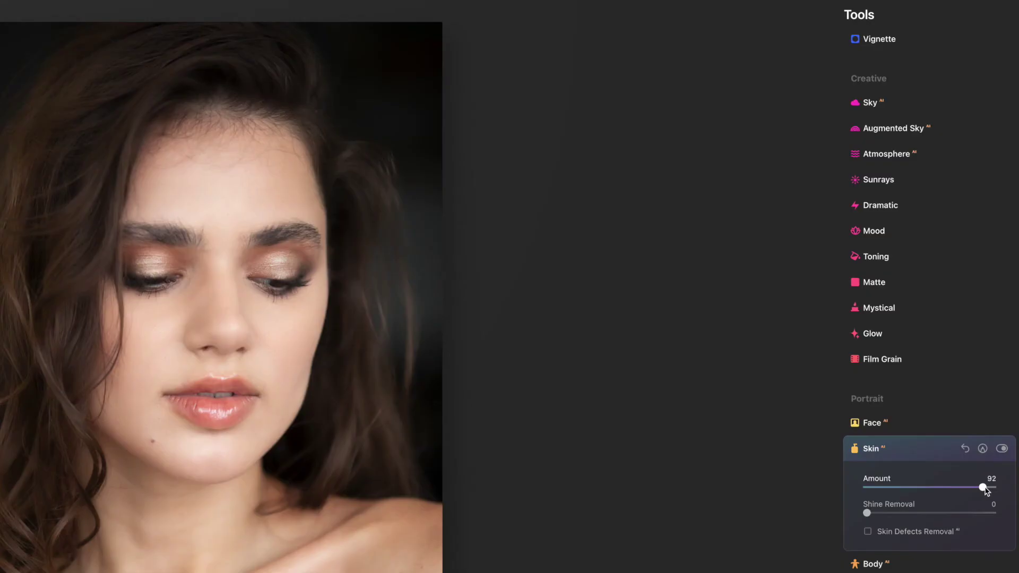
pyautogui.moveTo(985, 490); pyautogui.dragTo(988, 487)
pyautogui.moveTo(871, 514)
pyautogui.mouseDown()
pyautogui.moveTo(973, 514)
pyautogui.moveTo(871, 520)
pyautogui.mouseUp()
pyautogui.click(868, 532)
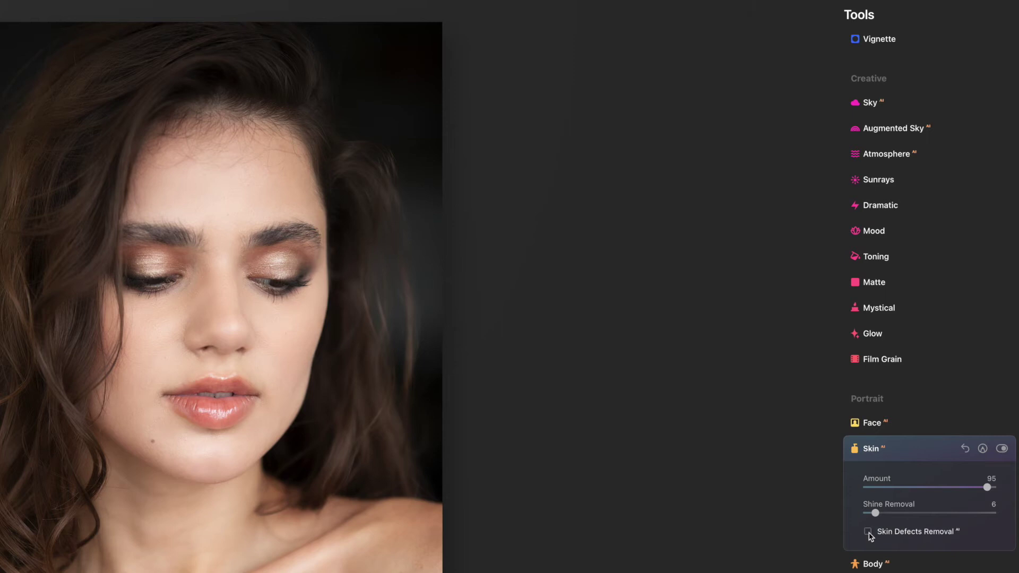
# Compare the portrait with and without Skin Defects Removal, leaving the option off.
pyautogui.click(868, 532)
pyautogui.click(869, 533)
pyautogui.click(869, 532)
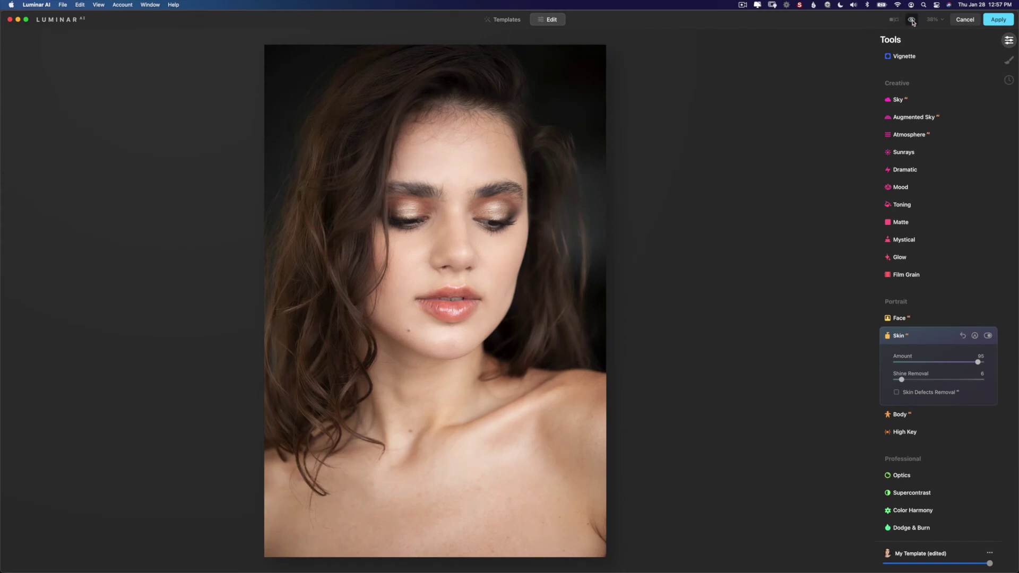
# Inspect the smoothed skin on the face and chest up close, set the Skin AI Amount to 93, and apply the retouch.
pyautogui.doubleClick(460, 437)
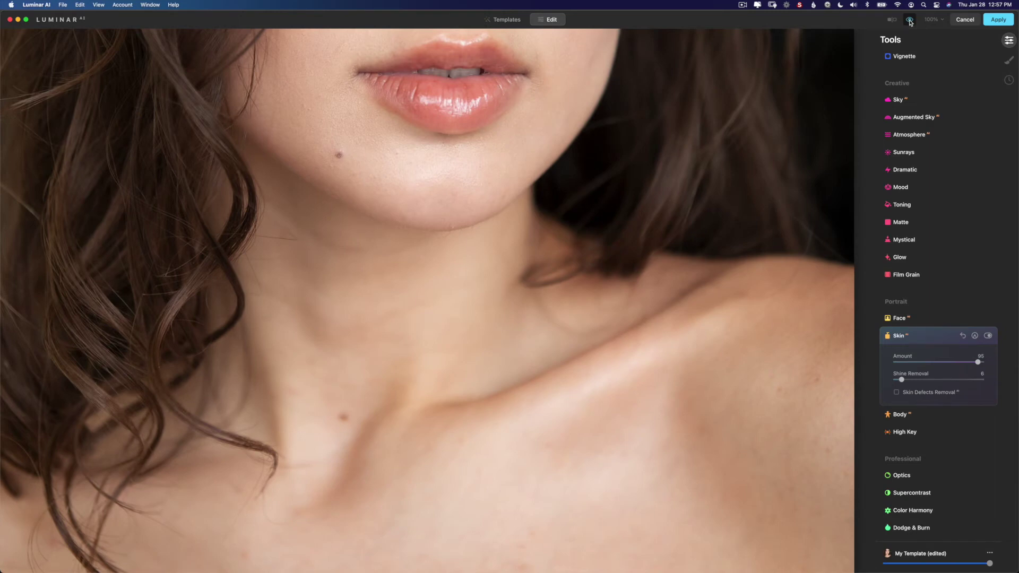
pyautogui.doubleClick(626, 127)
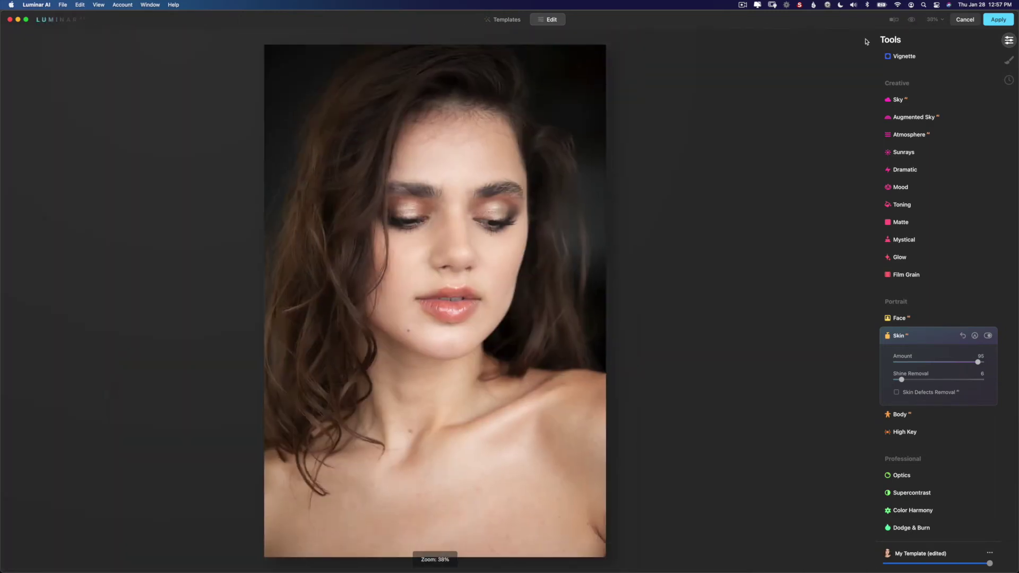
pyautogui.doubleClick(454, 193)
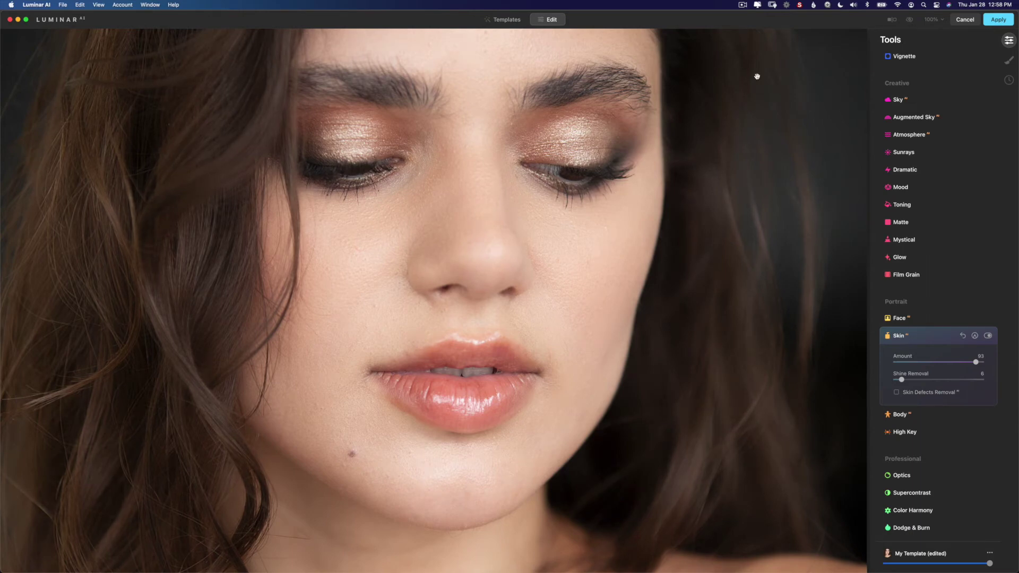
pyautogui.press('super+0')
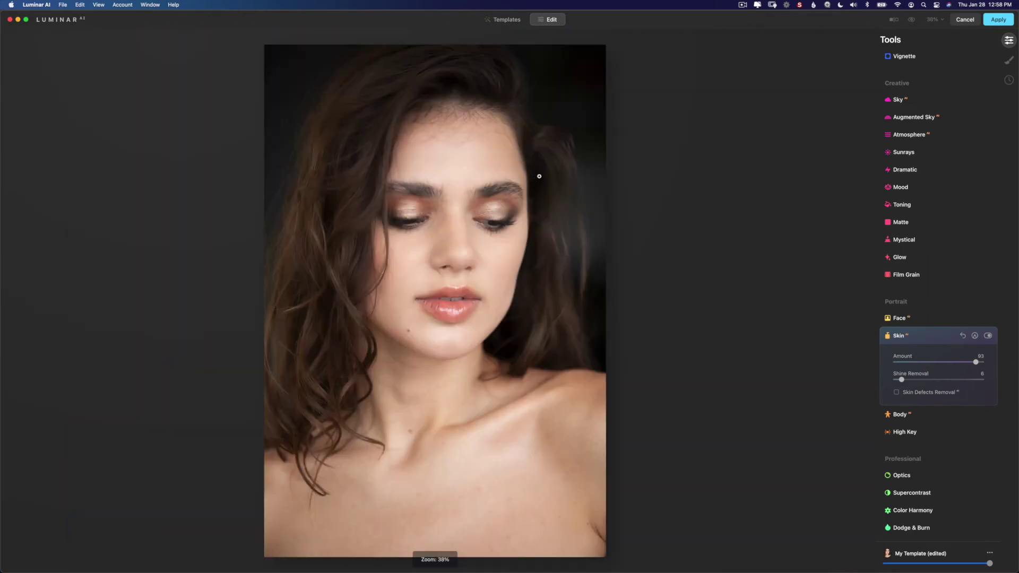
pyautogui.click(999, 19)
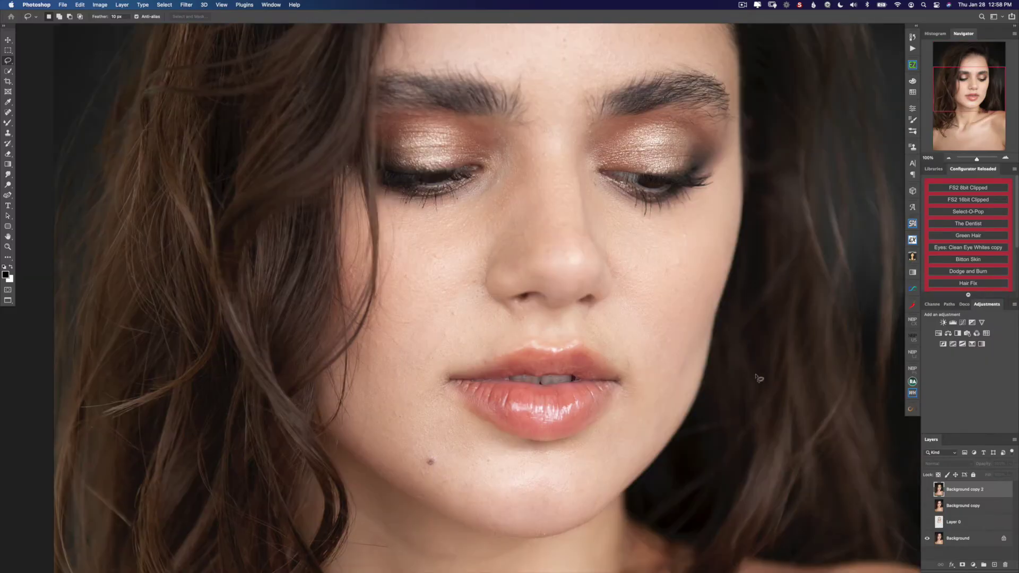
# Reveal the retouched layers one at a time over the original: Layer 0, Background copy, and Background copy 2.
pyautogui.moveTo(710, 366); pyautogui.dragTo(695, 384)
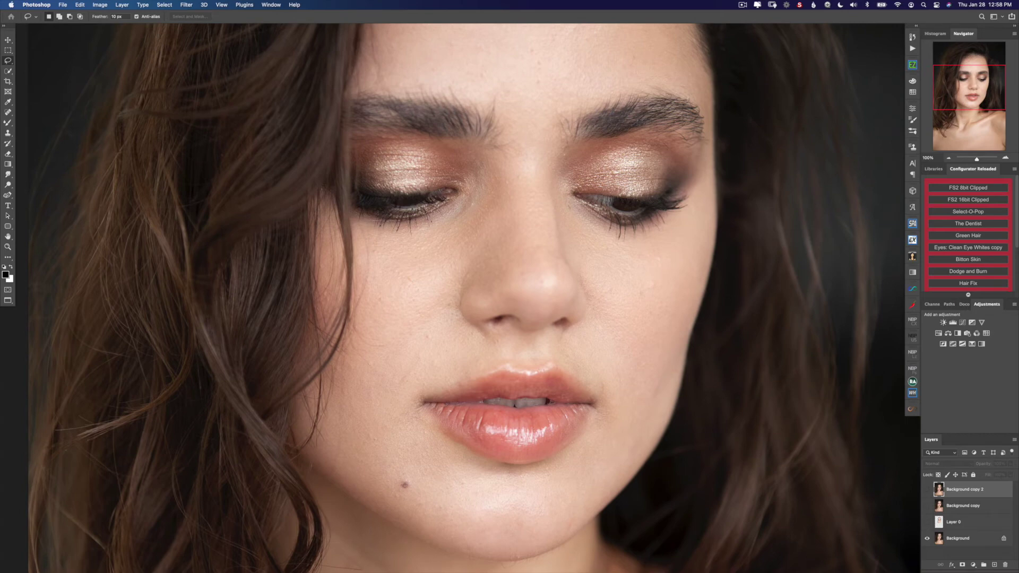
pyautogui.click(927, 522)
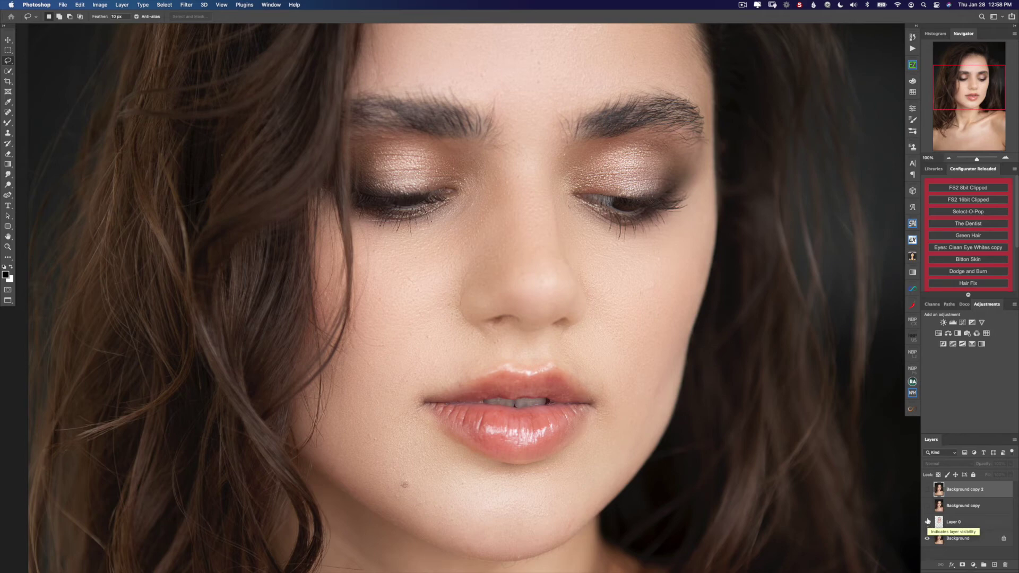
pyautogui.click(927, 506)
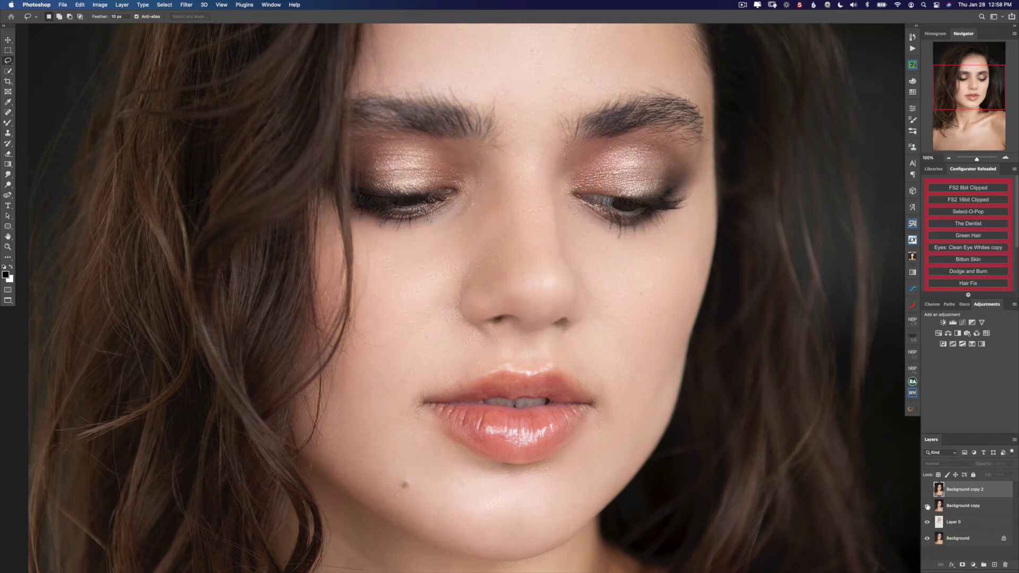
pyautogui.click(927, 489)
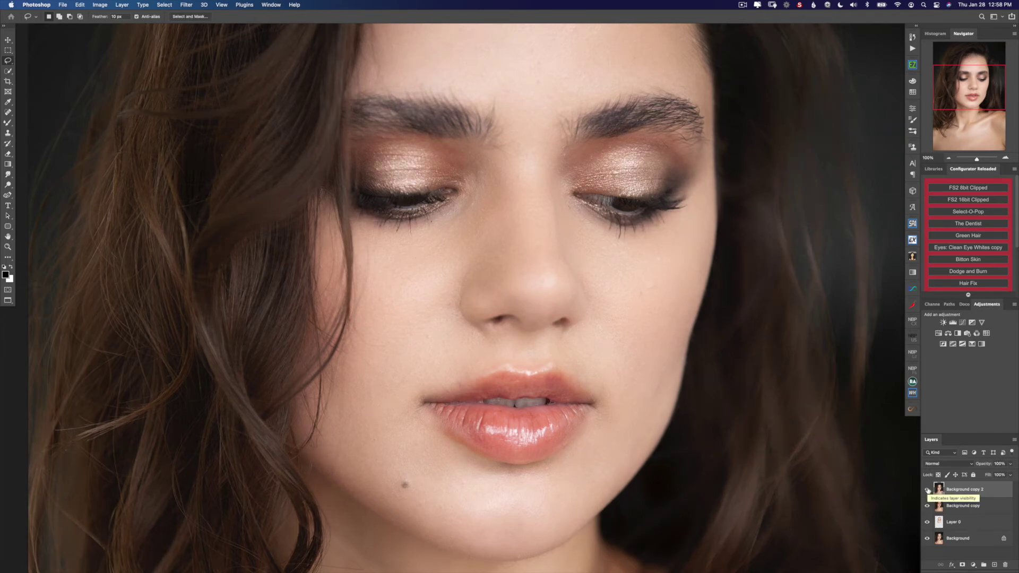
# Hide the retouched layers from the uppermost down and compare Layer 0 repeatedly with the original Background.
pyautogui.click(927, 489)
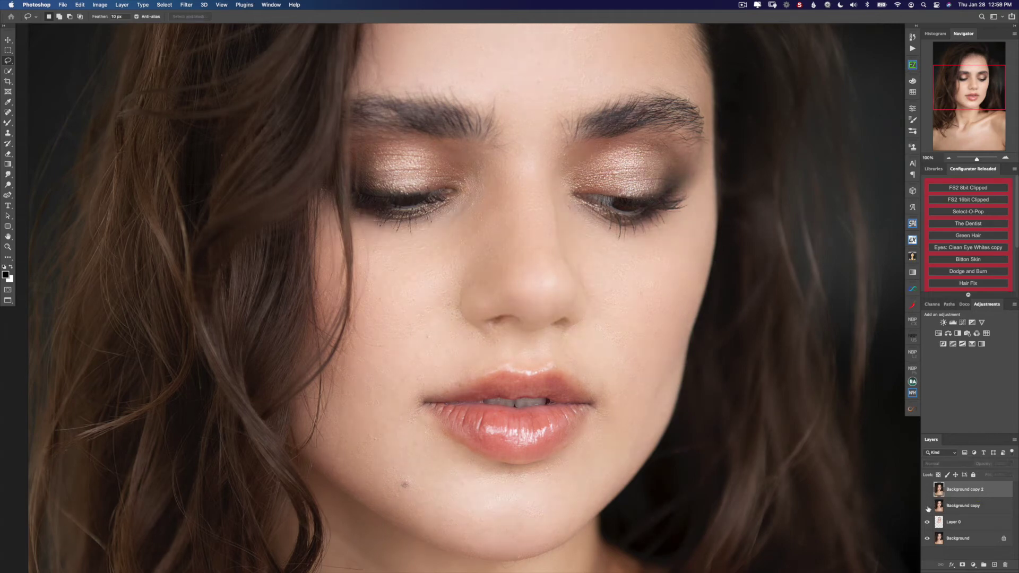
pyautogui.click(928, 509)
pyautogui.click(927, 524)
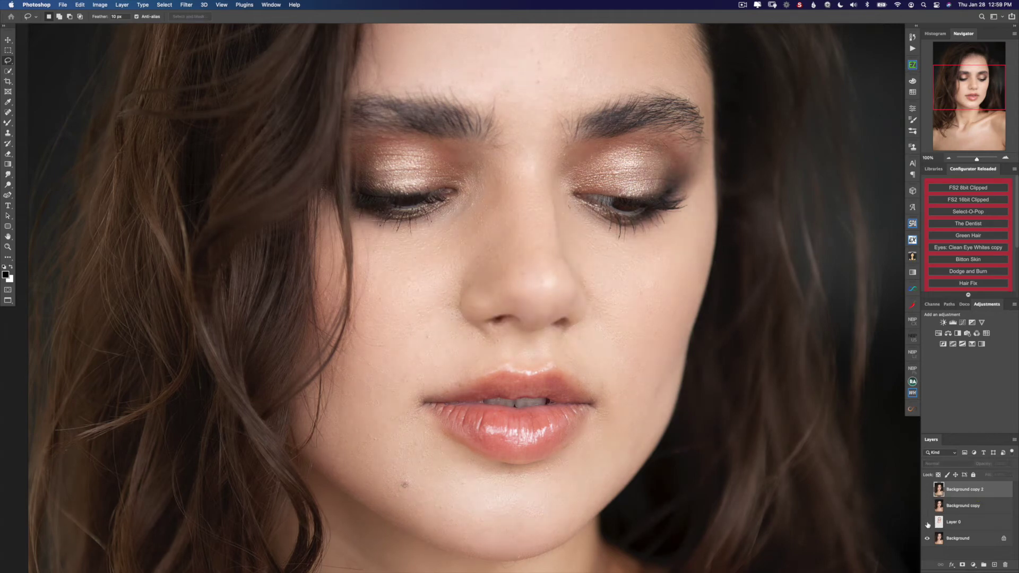
pyautogui.click(928, 524)
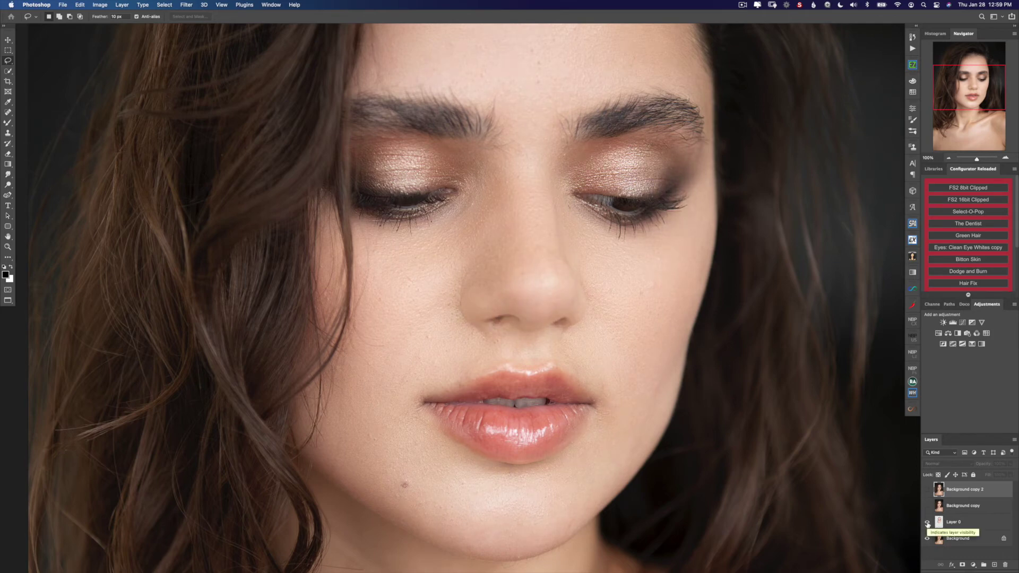
pyautogui.click(928, 523)
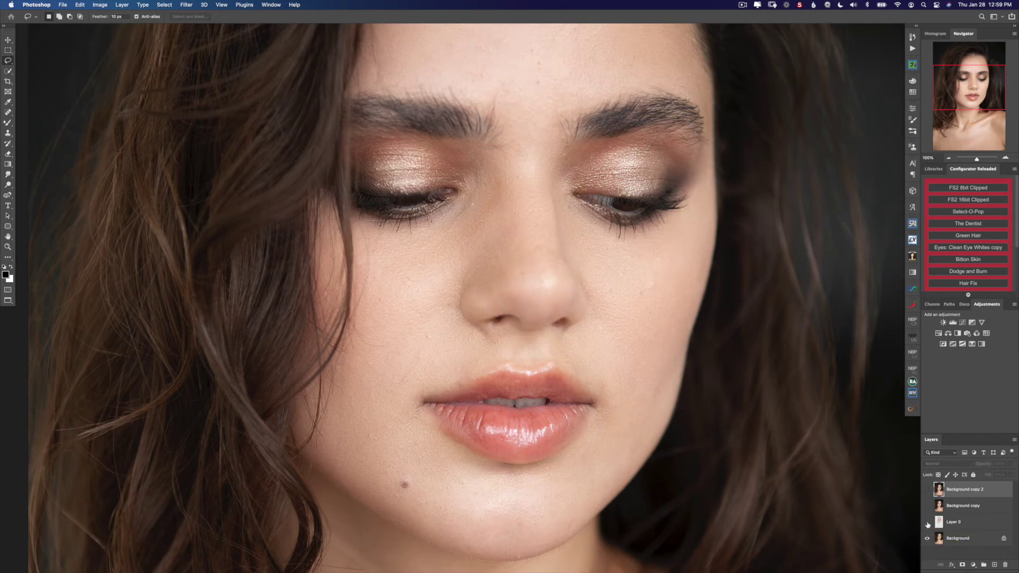
pyautogui.click(928, 523)
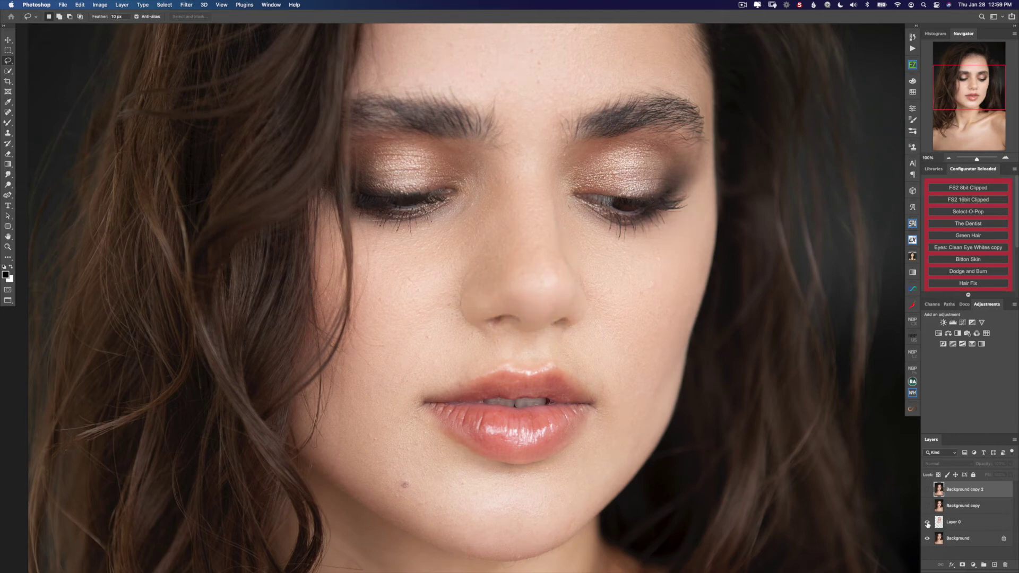
pyautogui.click(928, 524)
# Show Layer 0, Background copy and Background copy 2 again in turn and hide all three to compare with the original.
pyautogui.click(927, 523)
pyautogui.click(927, 506)
pyautogui.click(928, 489)
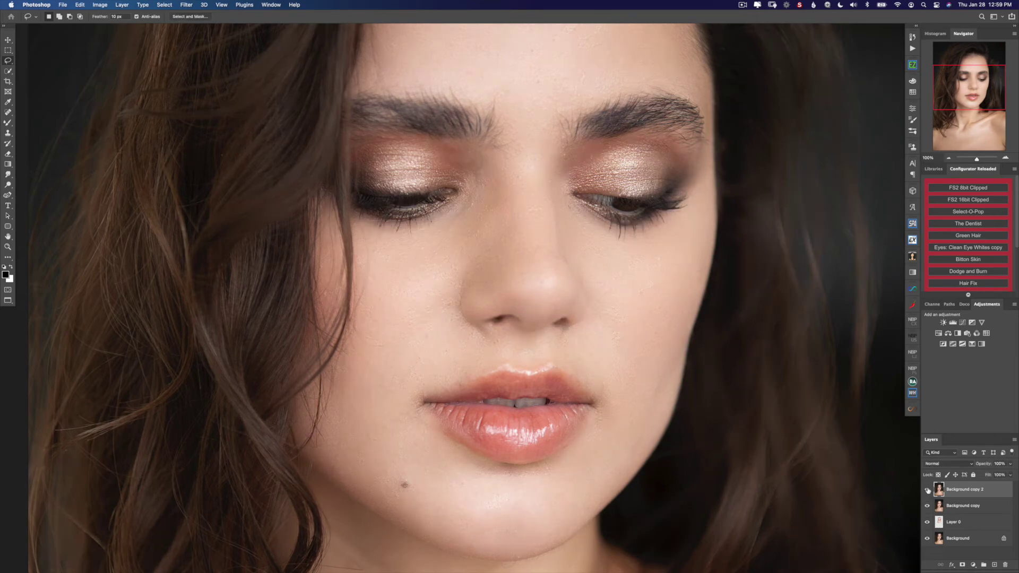
pyautogui.moveTo(927, 489); pyautogui.dragTo(928, 524)
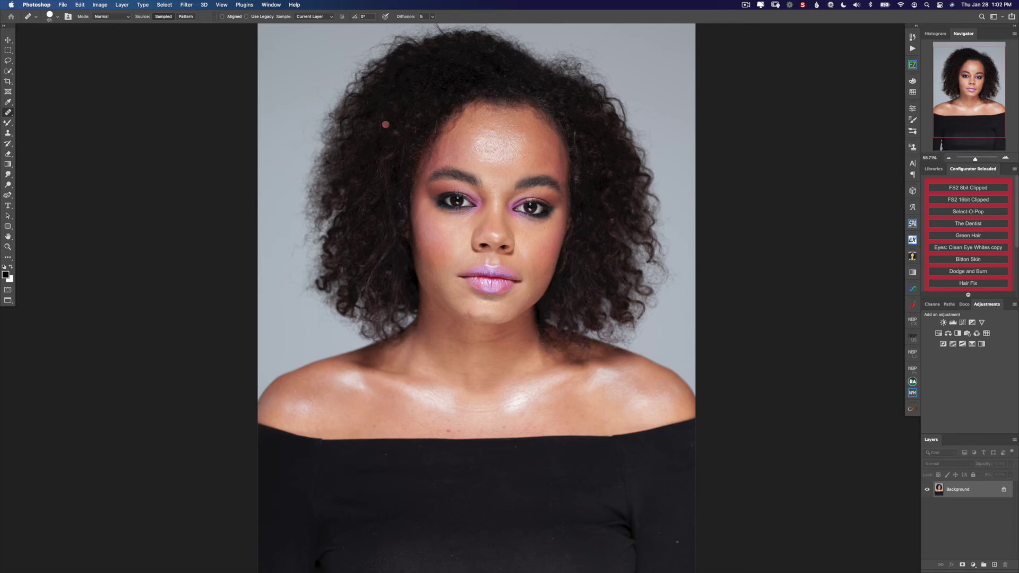
# Open Neural Filters on the second portrait and enable Skin Smoothing.
pyautogui.click(189, 5)
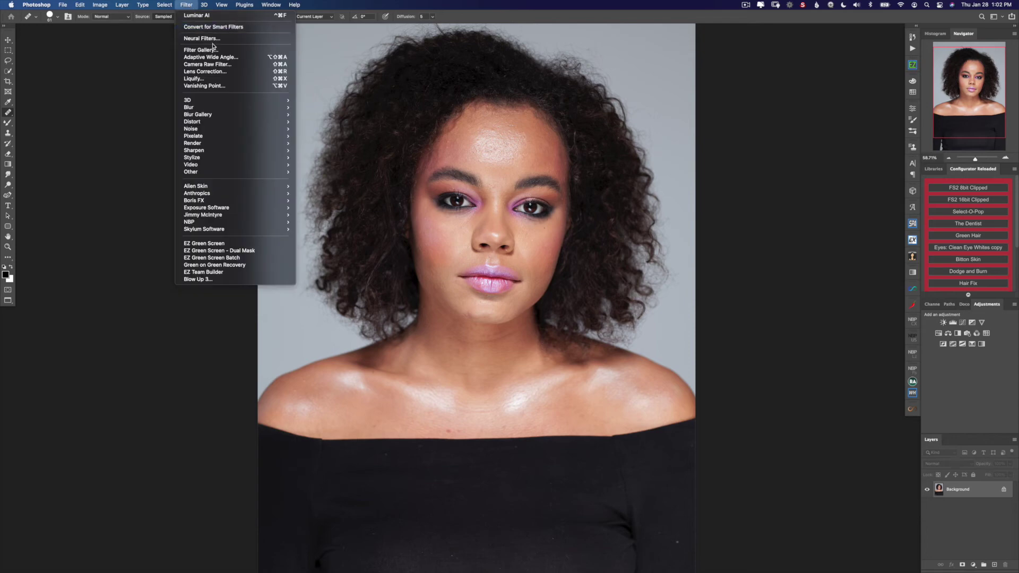
pyautogui.click(229, 80)
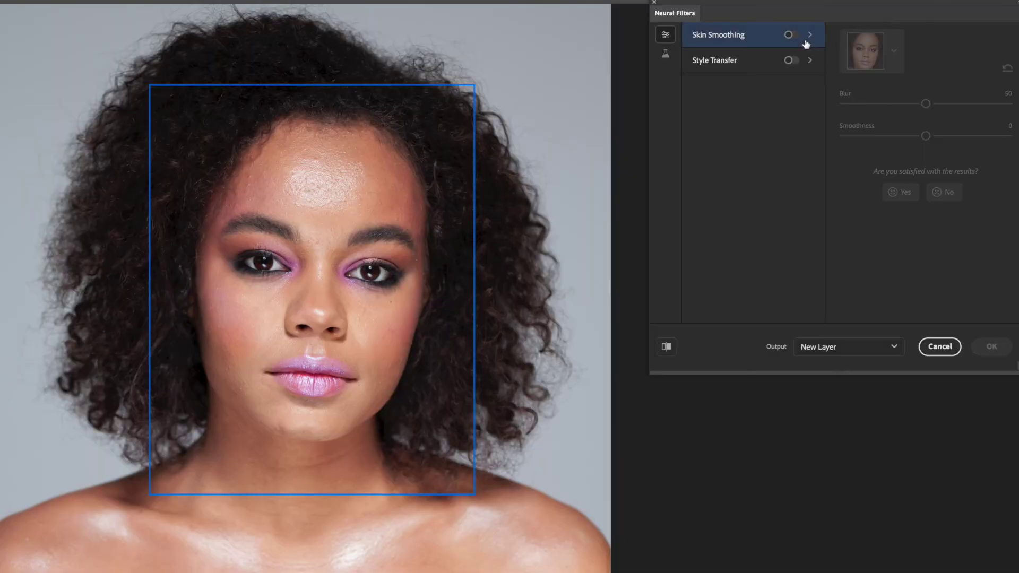
pyautogui.click(792, 35)
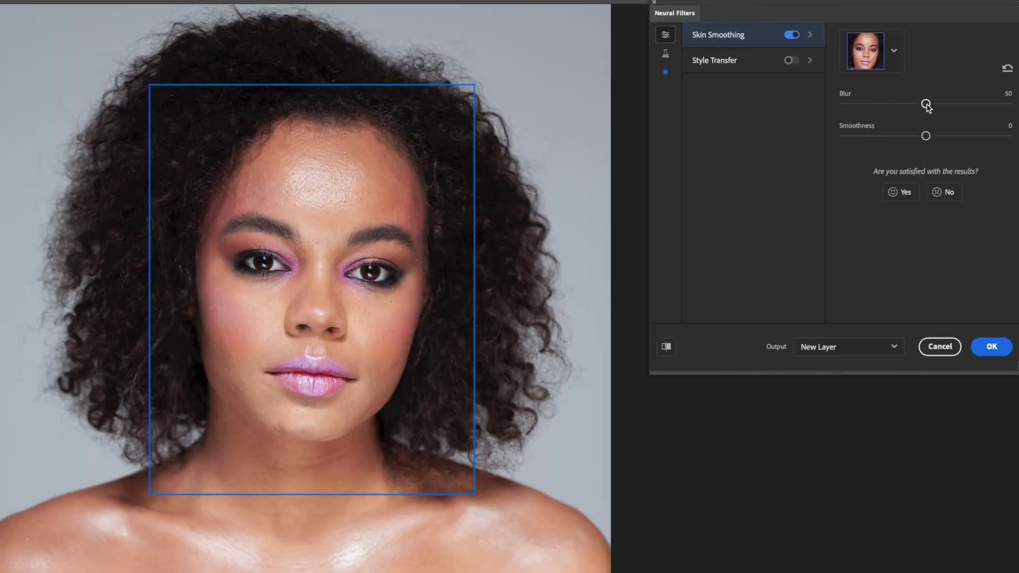
# Set the Skin Smoothing filter's Smoothness to 50 and Blur to 71.
pyautogui.moveTo(926, 136); pyautogui.dragTo(1014, 139)
pyautogui.moveTo(926, 105); pyautogui.dragTo(868, 104)
pyautogui.scroll(4, 343, 182)
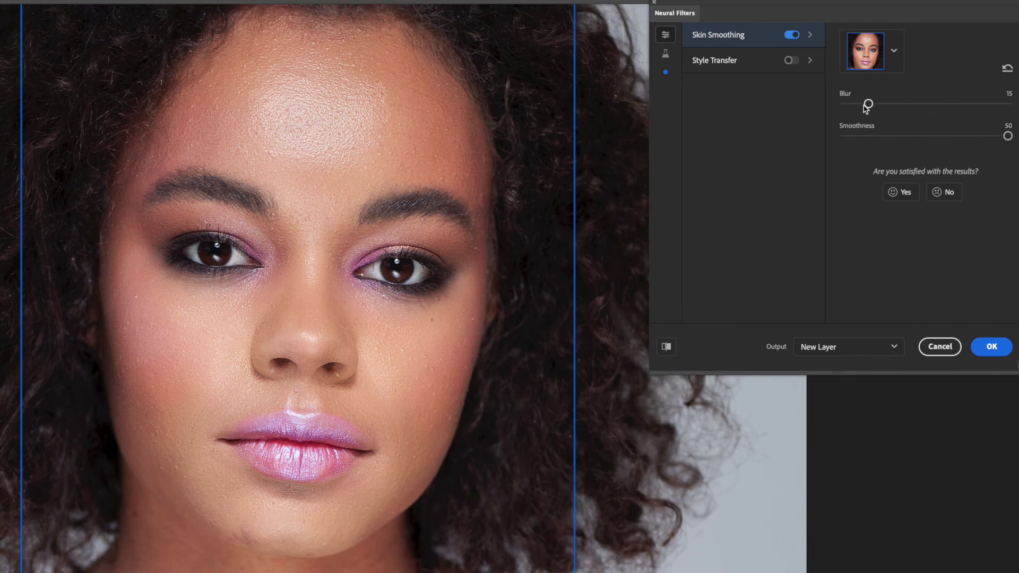
pyautogui.moveTo(868, 104); pyautogui.dragTo(935, 105)
pyautogui.moveTo(935, 105); pyautogui.dragTo(960, 104)
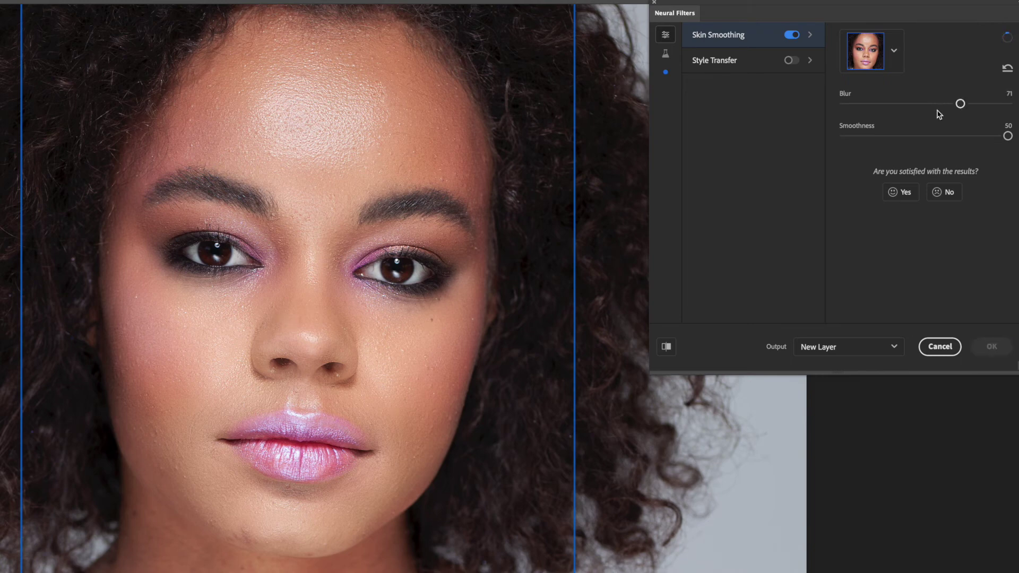
# Compare the face, neck and shoulders with and without the Skin Smoothing filter.
pyautogui.click(667, 351)
pyautogui.click(666, 351)
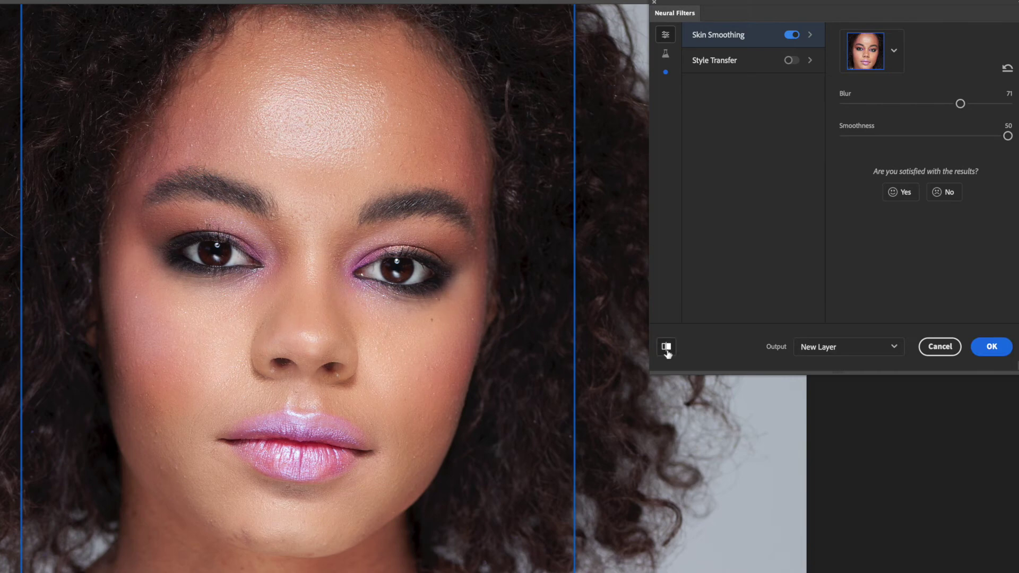
pyautogui.click(666, 352)
pyautogui.click(667, 351)
pyautogui.scroll(-3, 394, 480)
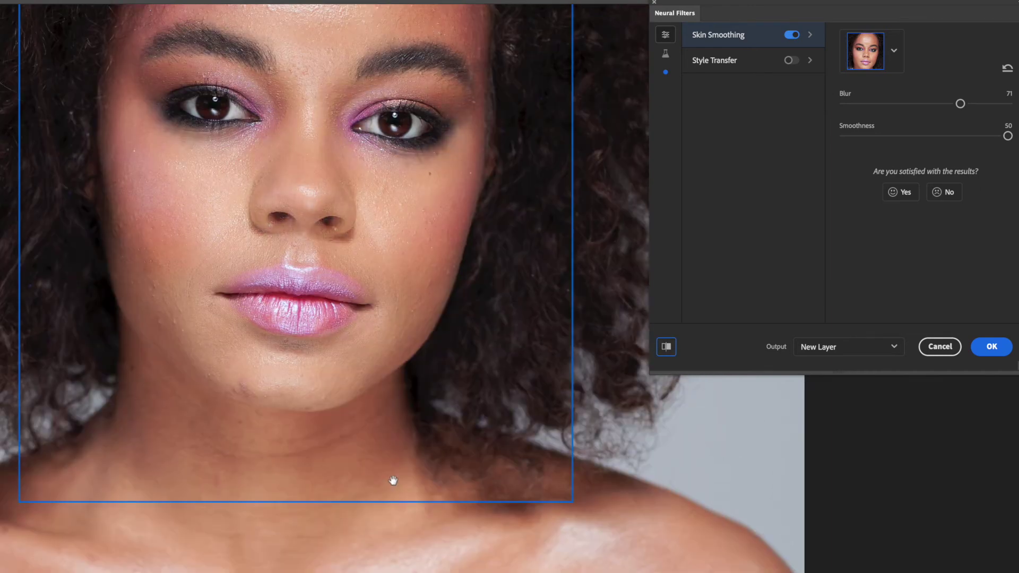
pyautogui.click(669, 350)
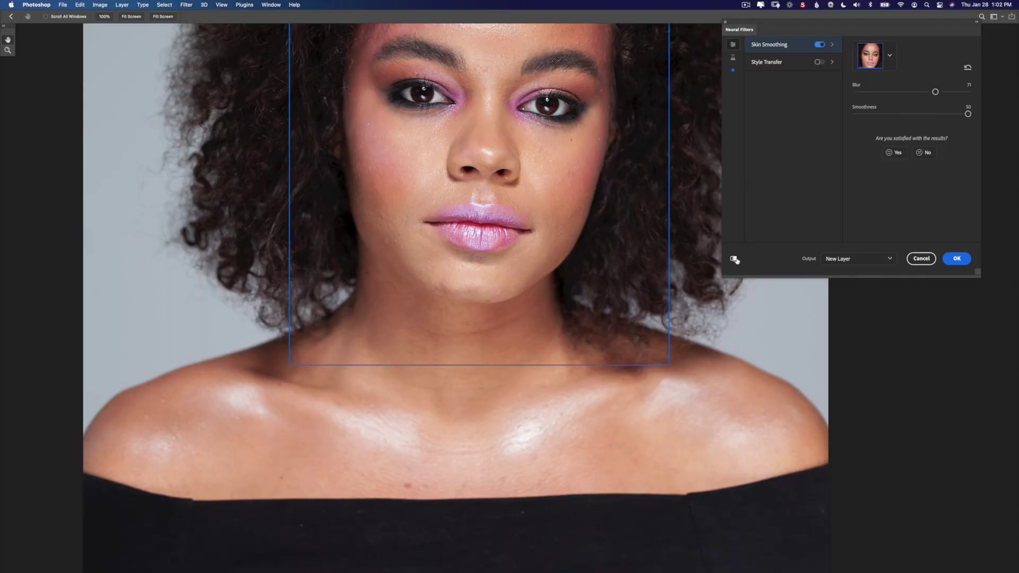
pyautogui.click(671, 349)
pyautogui.click(735, 259)
pyautogui.click(735, 259)
pyautogui.scroll(5, 580, 319)
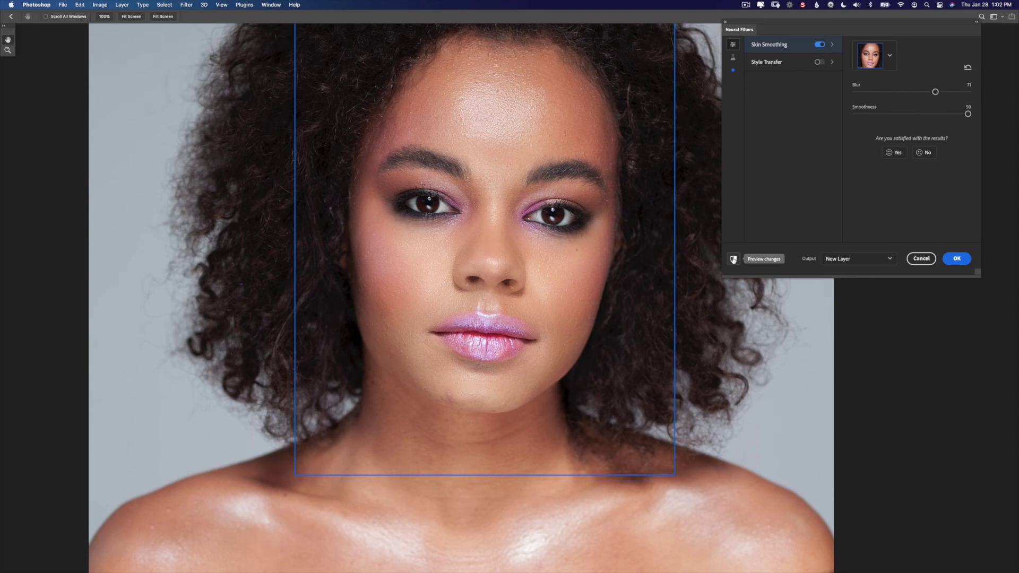
# Output the skin smoothing to a new layer and duplicate the Background layer for the PortraitPro retouch.
pyautogui.click(960, 260)
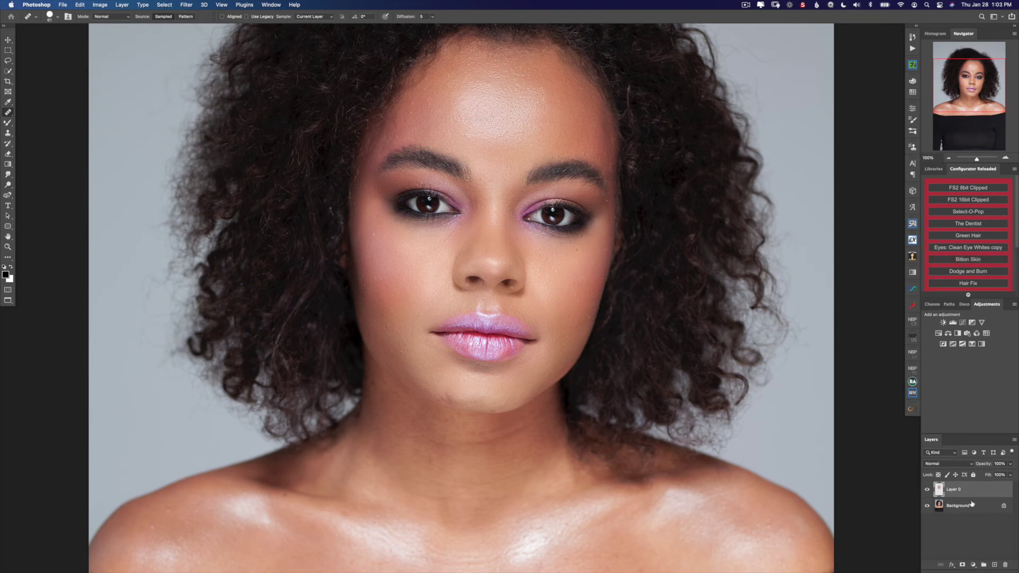
pyautogui.moveTo(972, 505); pyautogui.dragTo(995, 564)
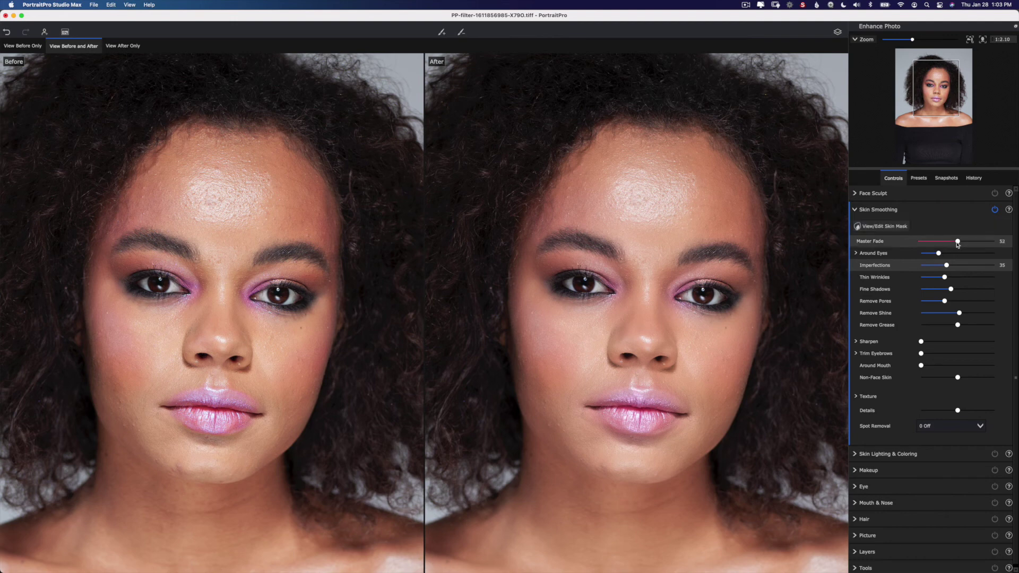
# In PortraitPro's Skin Smoothing, raise Master Fade and Remove Shine to their maximum and add a moderate amount of Remove Grease.
pyautogui.moveTo(957, 242); pyautogui.dragTo(989, 243)
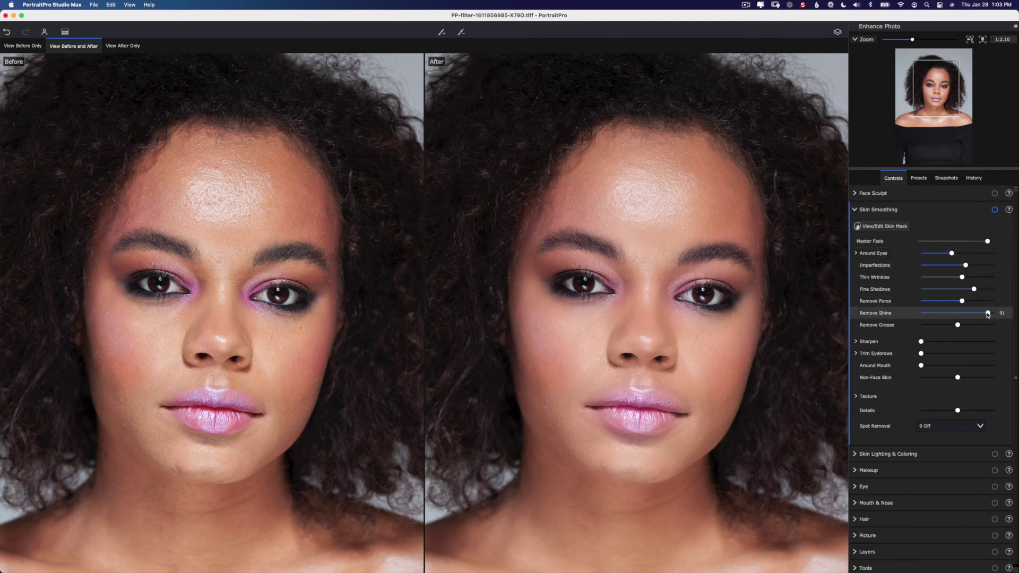
pyautogui.moveTo(988, 313); pyautogui.dragTo(1005, 315)
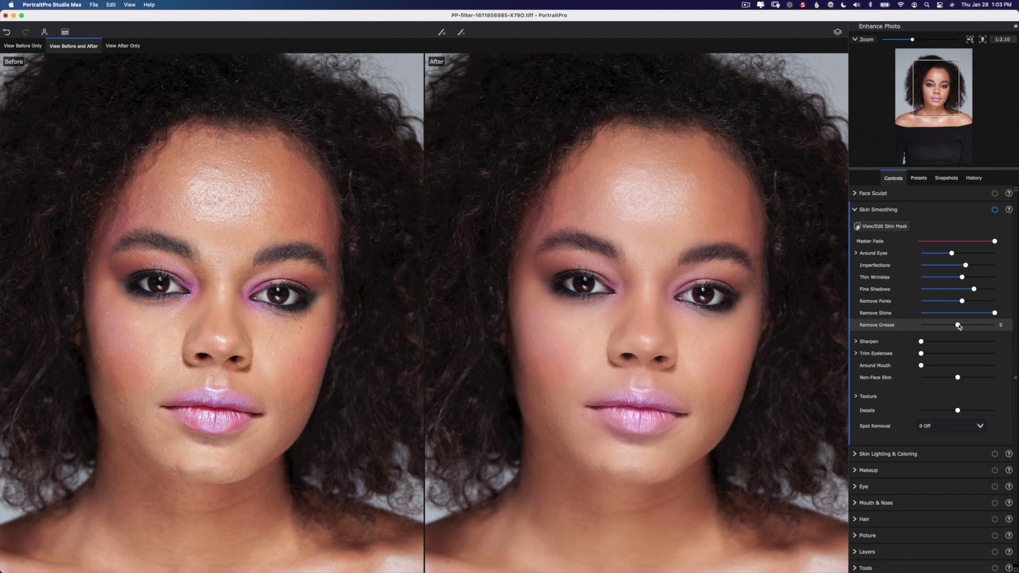
pyautogui.moveTo(960, 326)
pyautogui.mouseDown()
pyautogui.moveTo(1003, 326)
pyautogui.moveTo(975, 328)
pyautogui.mouseUp()
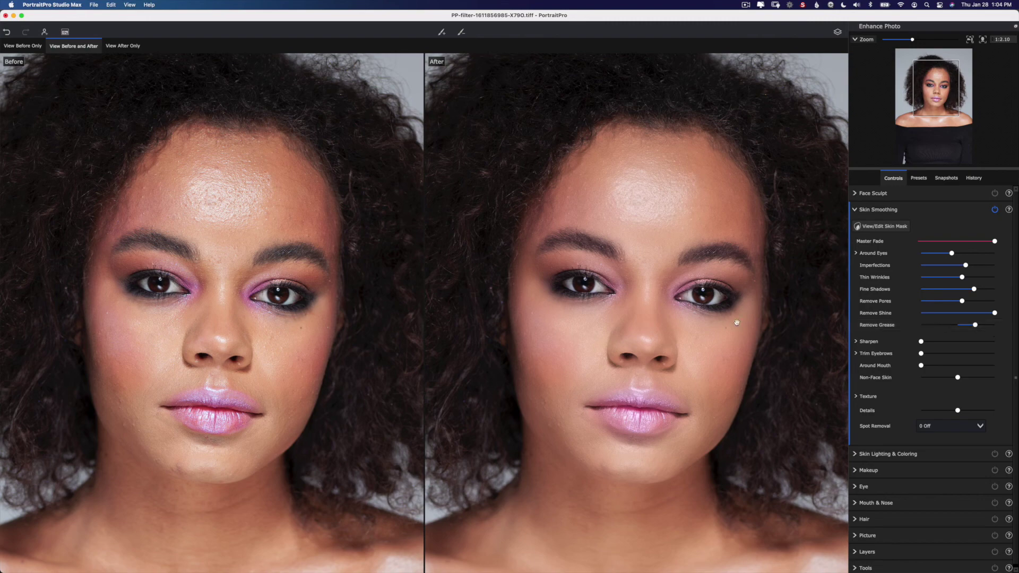
# Check the chest highlights and lower Remove Grease slightly.
pyautogui.moveTo(720, 380); pyautogui.dragTo(717, 239)
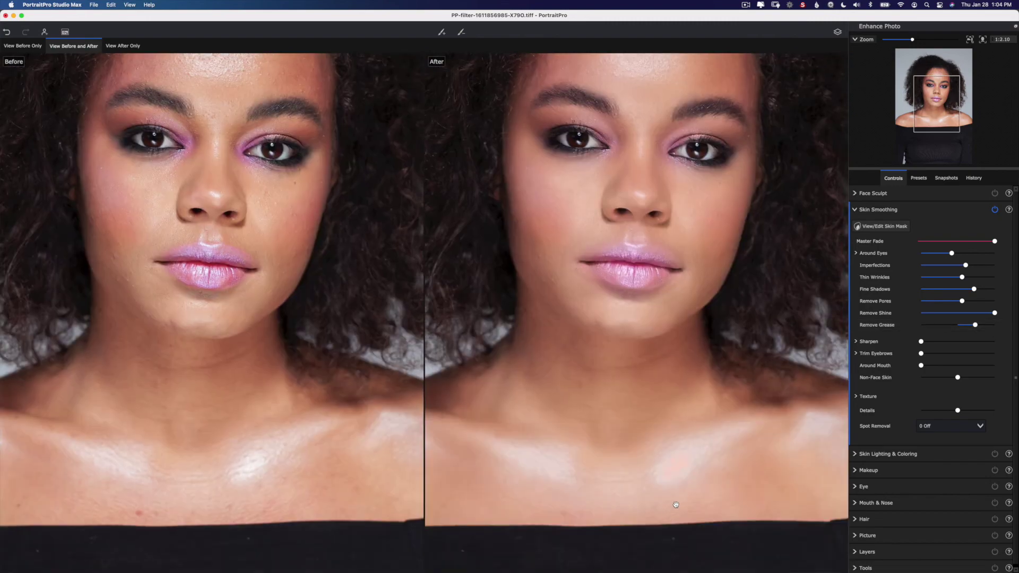
pyautogui.moveTo(975, 326); pyautogui.dragTo(968, 327)
pyautogui.moveTo(642, 317); pyautogui.dragTo(642, 366)
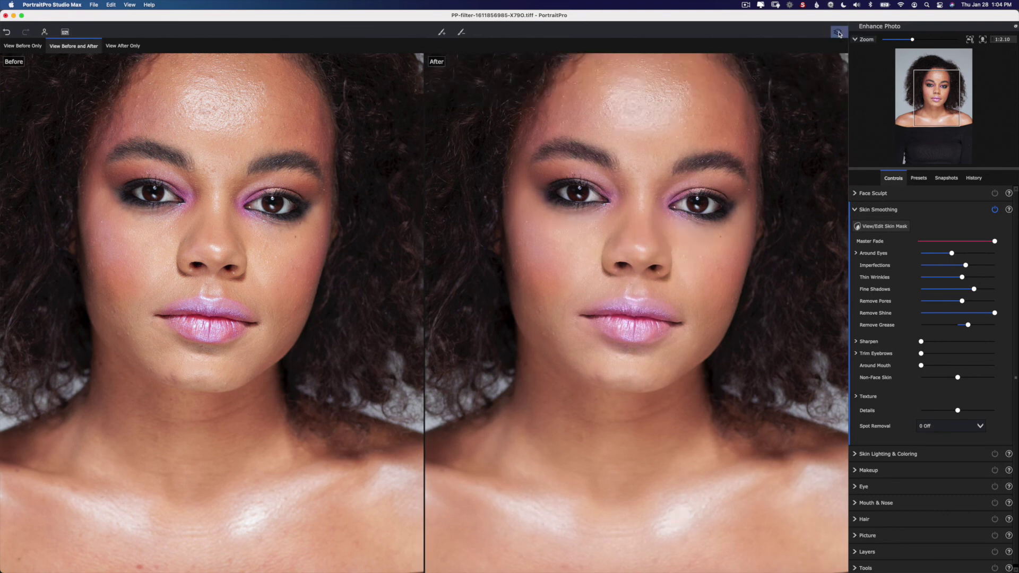
# Compare the portrait before and after the adjusted PortraitPro skin smoothing.
pyautogui.click(839, 33)
pyautogui.click(838, 33)
pyautogui.click(839, 34)
# Return the PortraitPro retouch to Photoshop and move the second Background duplicate to the top of the layer stack.
pyautogui.click(65, 32)
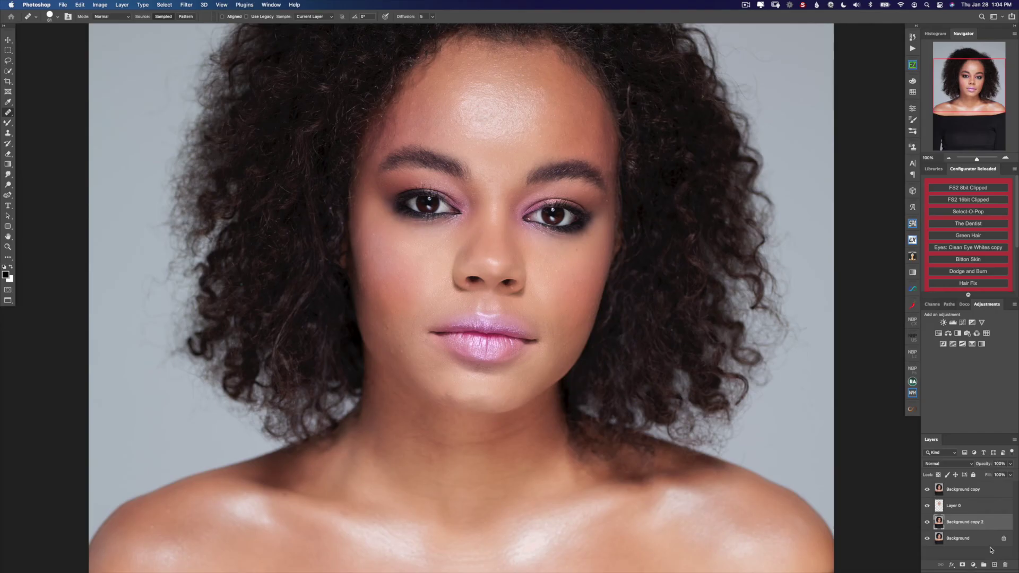
pyautogui.moveTo(989, 526); pyautogui.dragTo(984, 487)
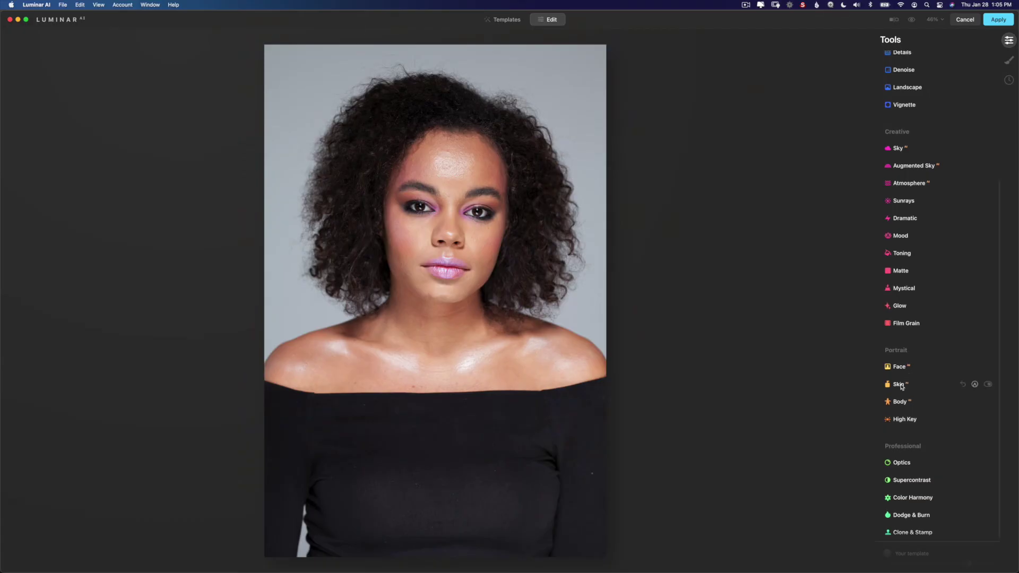
# In Luminar AI's Skin tool, set Amount to 94 and raise Shine Removal to its maximum.
pyautogui.click(902, 382)
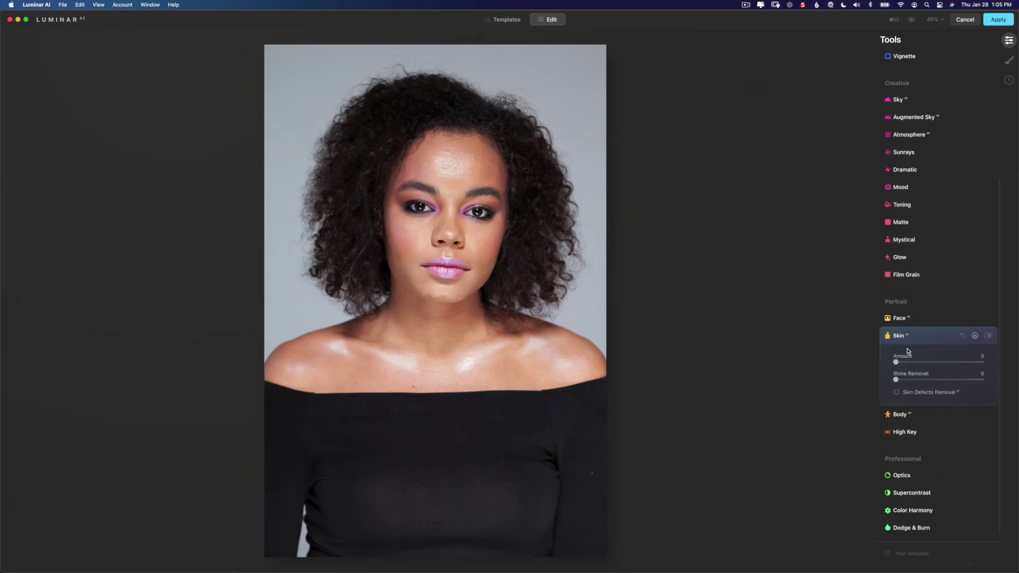
pyautogui.moveTo(897, 362); pyautogui.dragTo(976, 363)
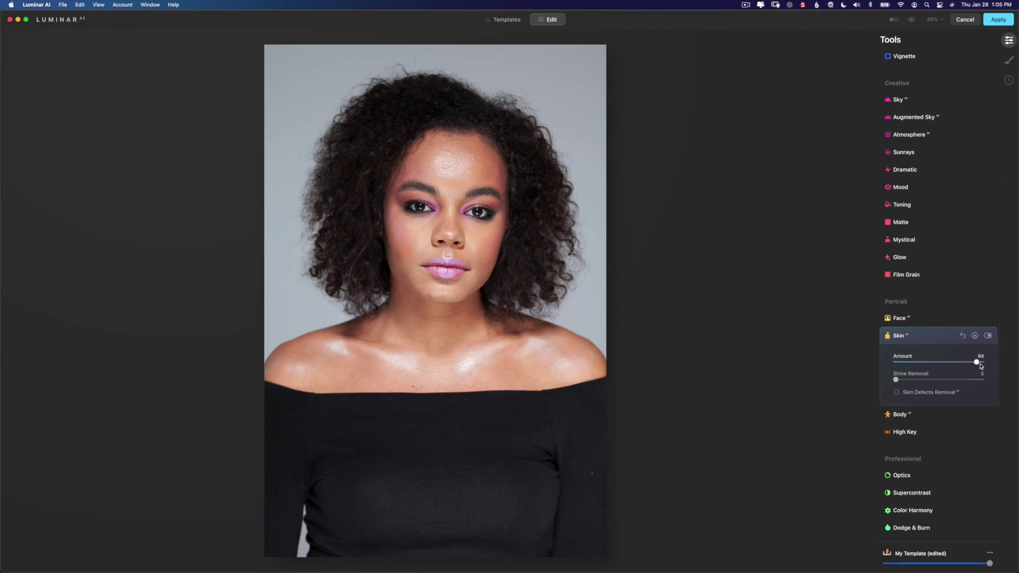
pyautogui.doubleClick(436, 238)
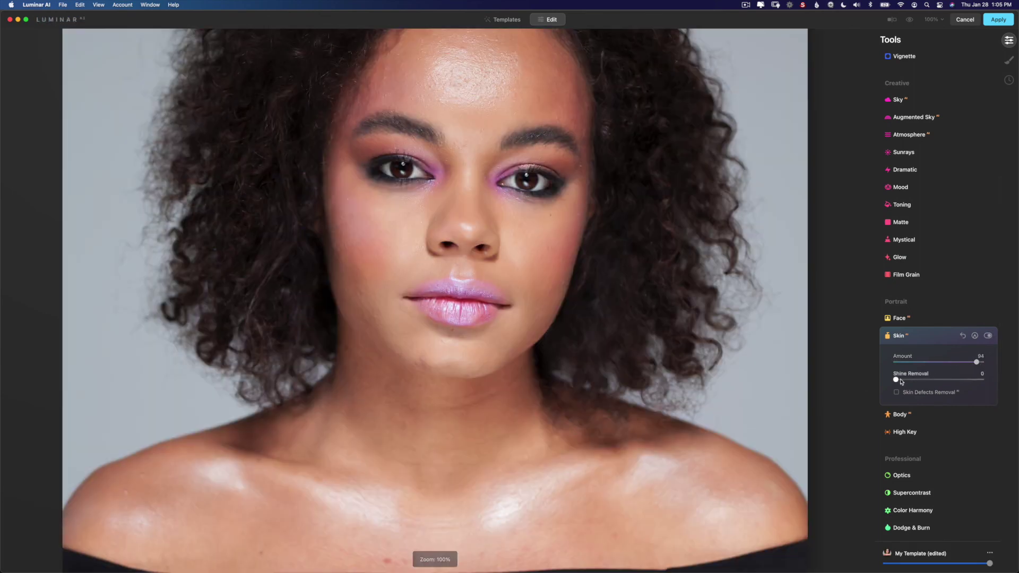
pyautogui.moveTo(897, 380); pyautogui.dragTo(999, 384)
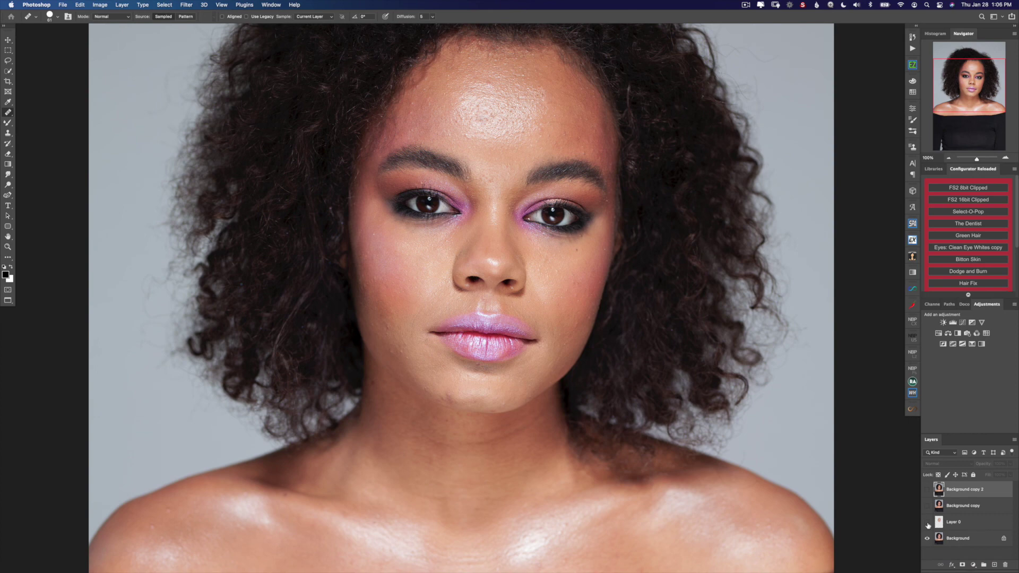
# Back in Photoshop, compare the three skin smoothing results by showing Layer 0, Background copy and Background copy 2 one after another.
pyautogui.click(928, 523)
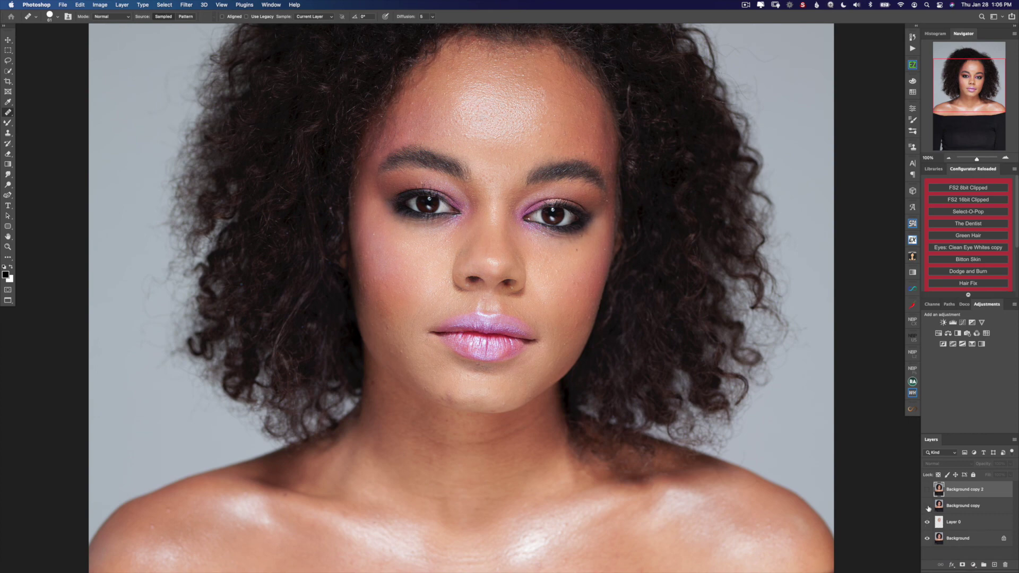
pyautogui.click(927, 507)
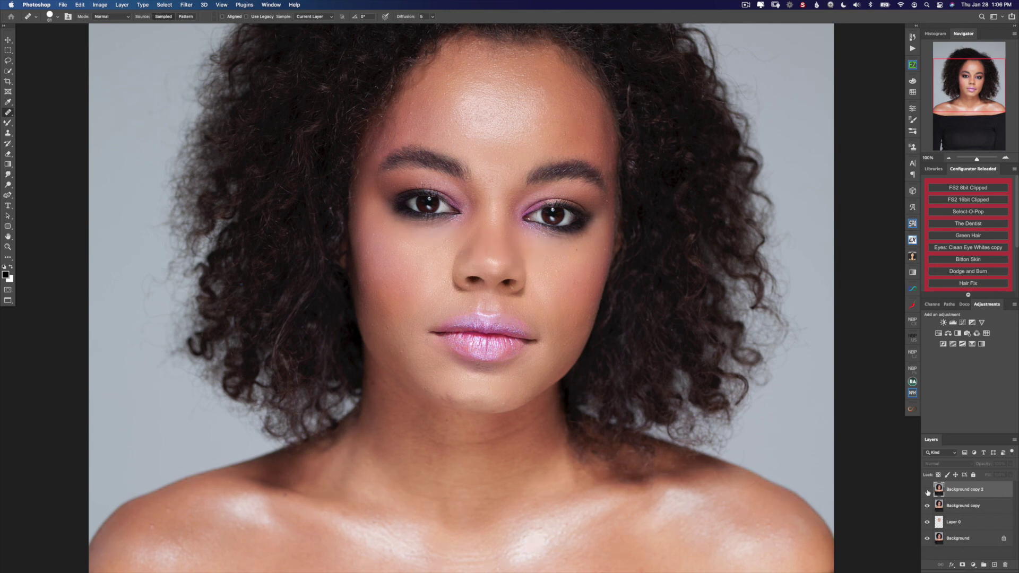
pyautogui.click(928, 489)
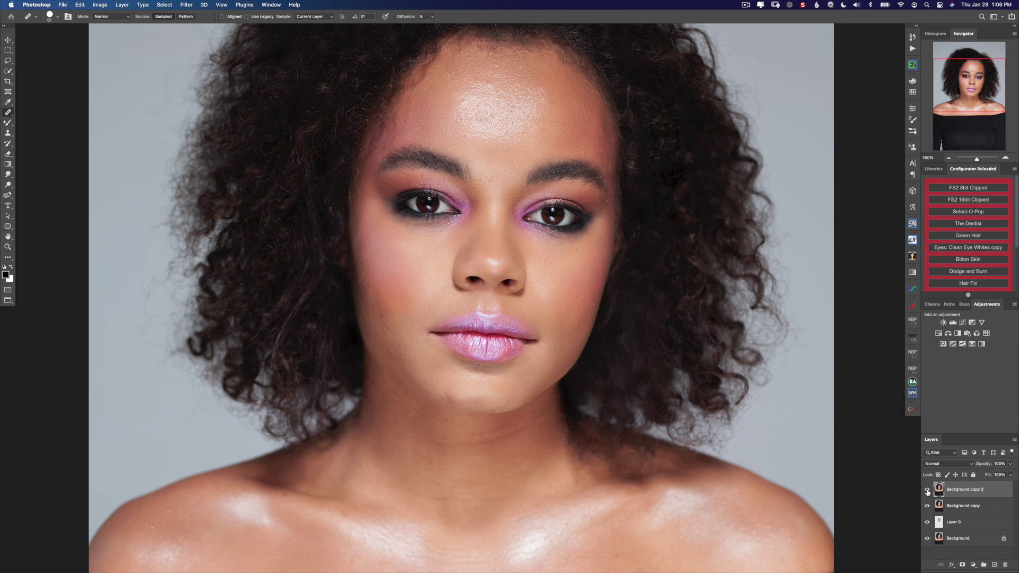
# Hide the two Background duplicates and compare the Neural Filters result with the PortraitPro result by toggling Background copy's visibility.
pyautogui.click(928, 490)
pyautogui.click(927, 507)
pyautogui.click(928, 526)
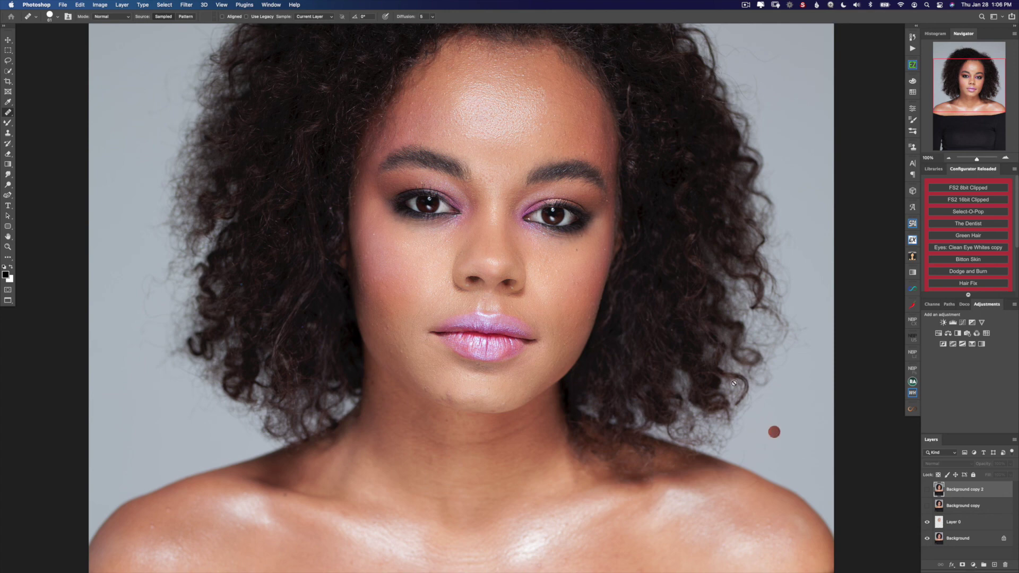
pyautogui.click(927, 506)
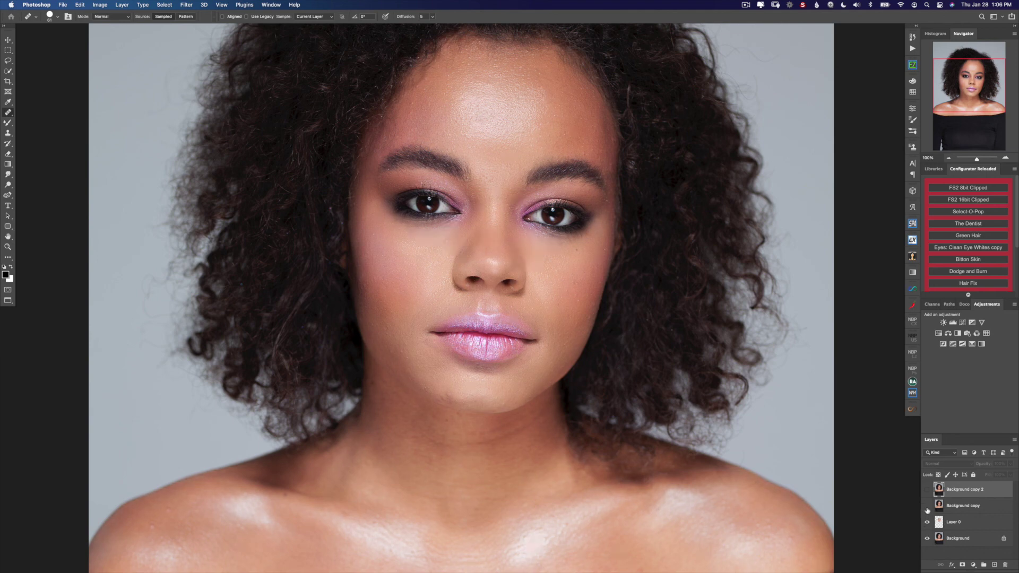
pyautogui.click(927, 506)
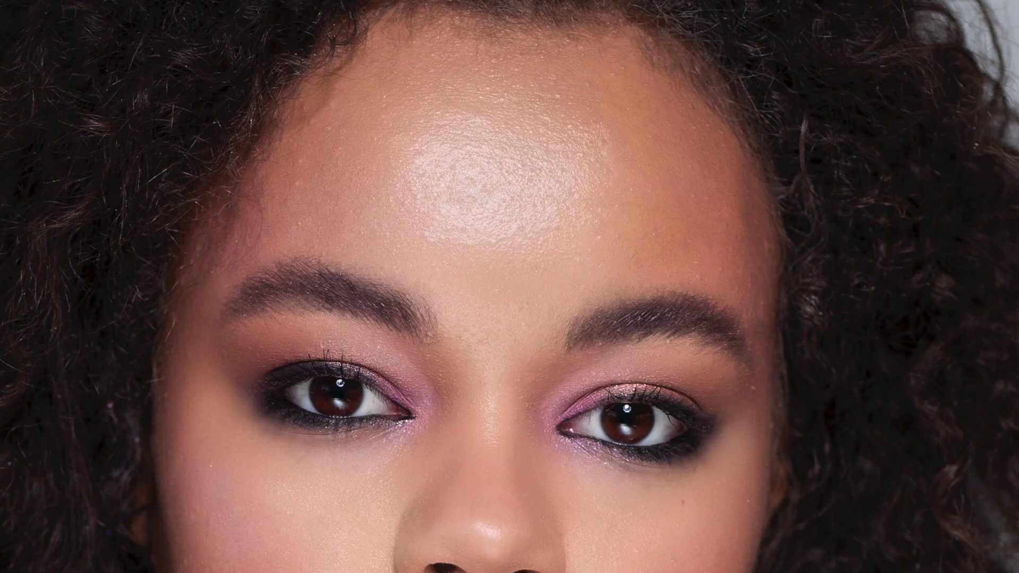